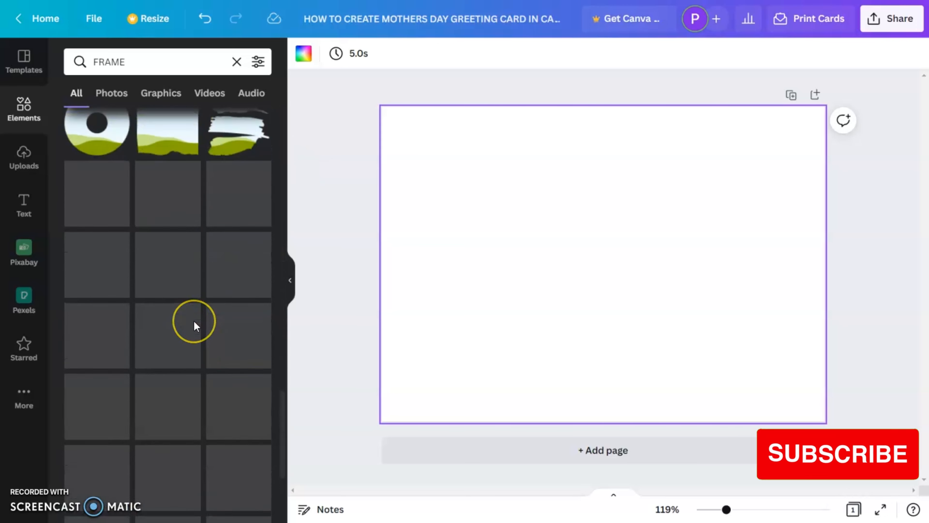
Add two M-shaped letter frames to the page, side by side with a gap between them for the middle letter.
scroll(195, 325, down, 10)
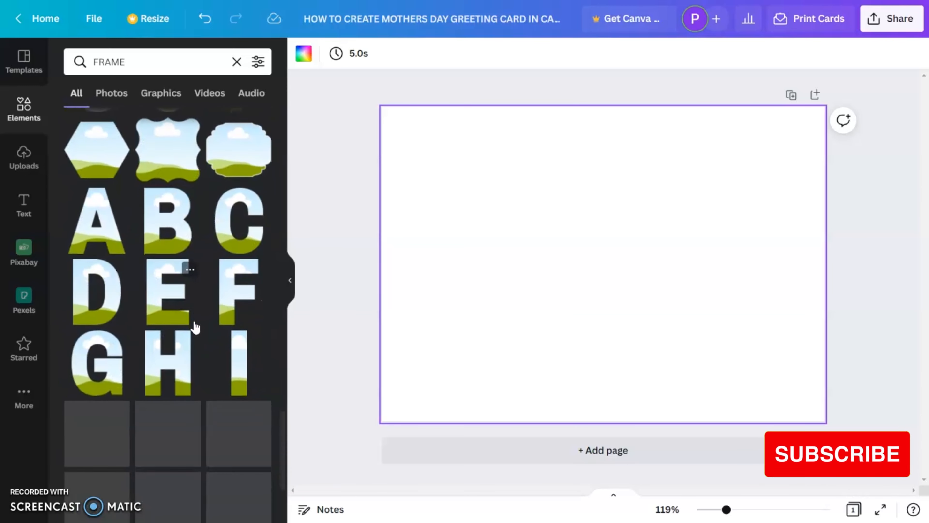
click(108, 332)
drag(604, 289, 705, 288)
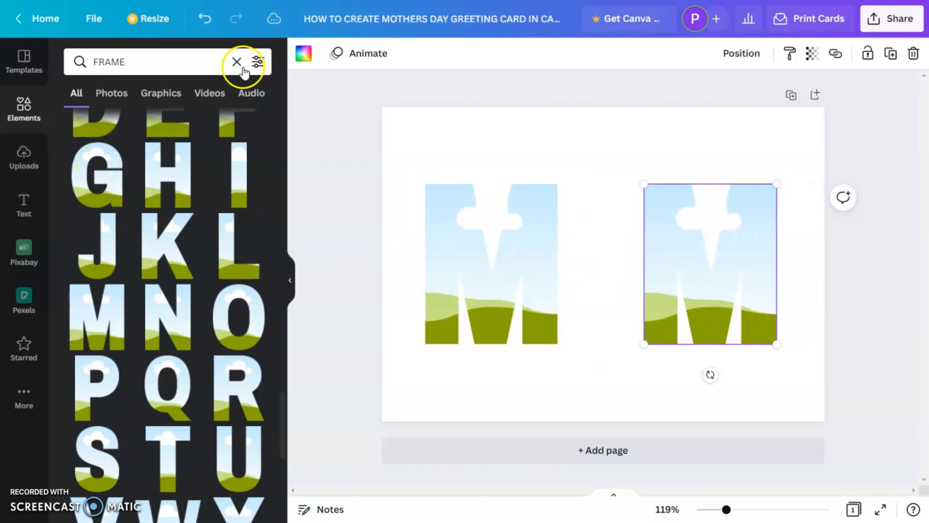
Search Pixabay for "MOM" and fill the first M frame with the photo of a long-haired woman kissing a baby.
click(237, 61)
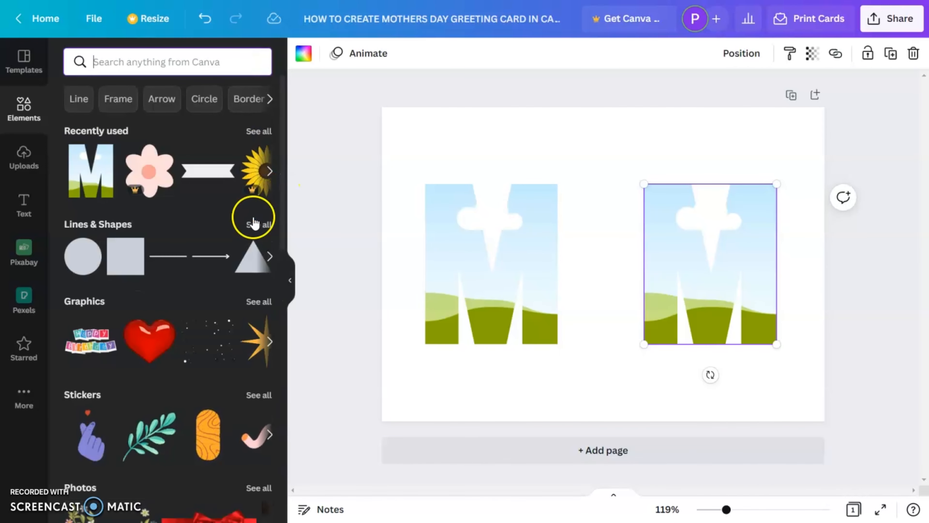
click(502, 312)
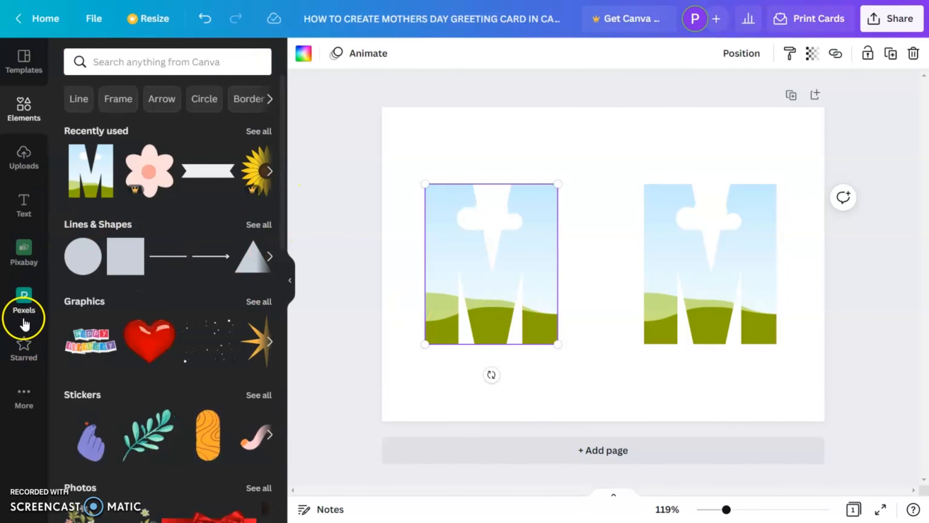
click(24, 256)
click(163, 63)
text(MOM)
key(Return)
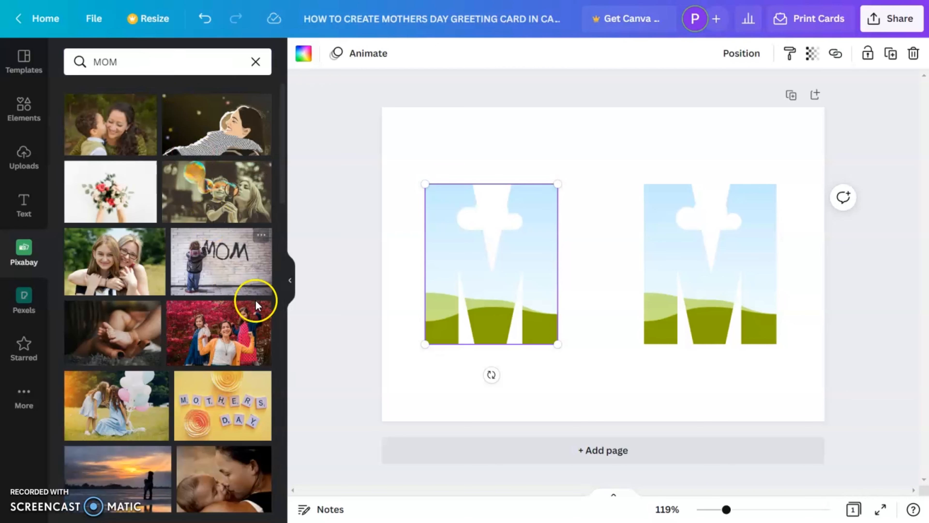
scroll(208, 347, down, 2)
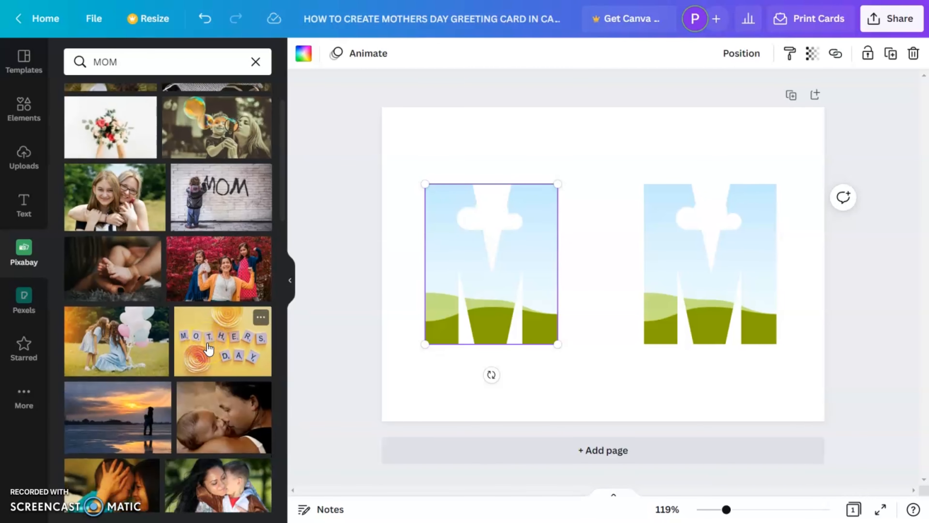
scroll(208, 347, down, 6)
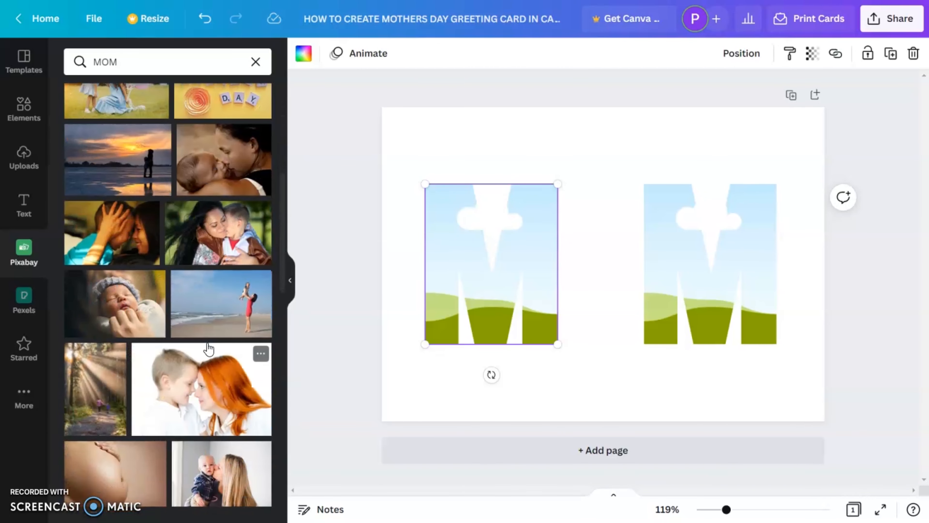
scroll(209, 348, down, 5)
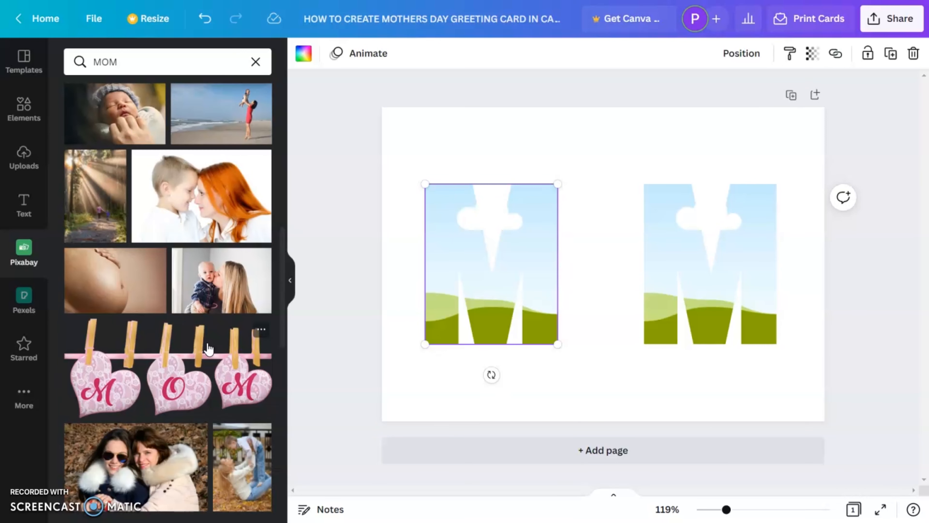
drag(212, 272, 444, 258)
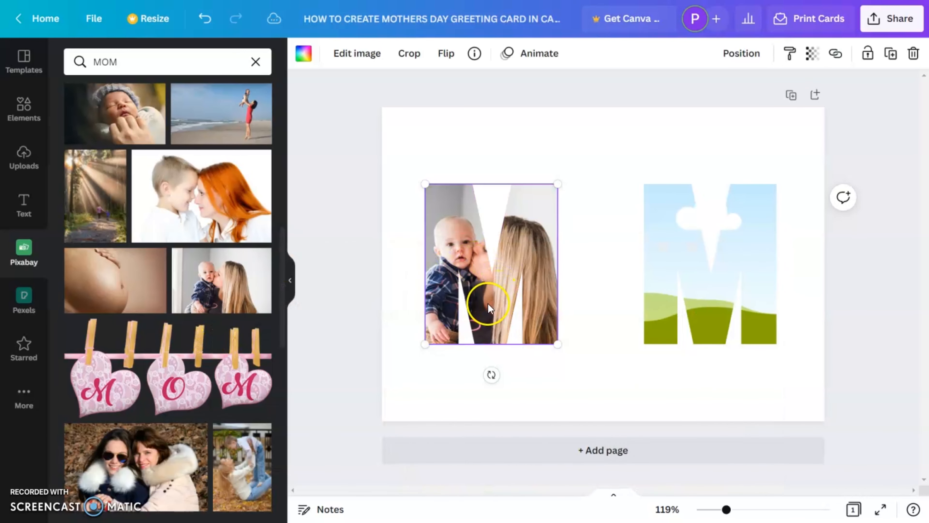
Reposition the photo inside the first M so the baby's face and the woman's hair fall within the letter.
double_click(488, 305)
drag(483, 300, 507, 319)
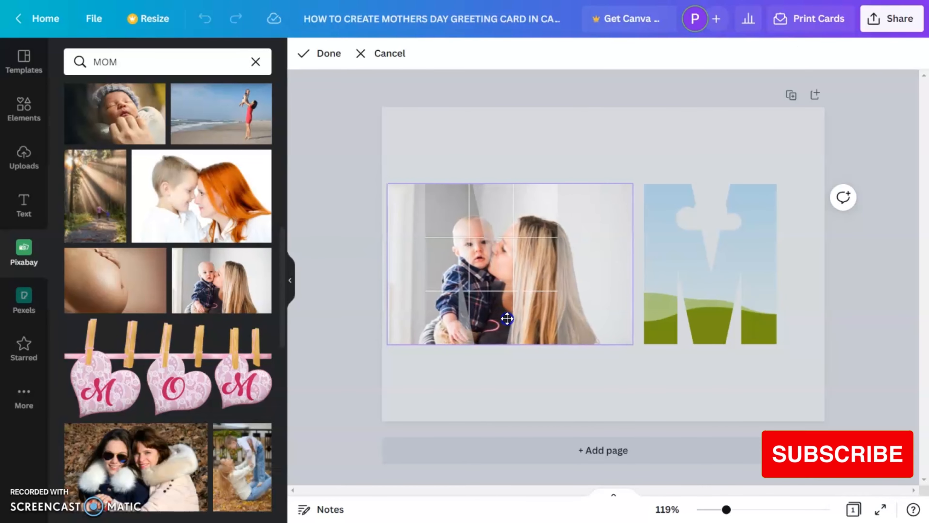
click(504, 346)
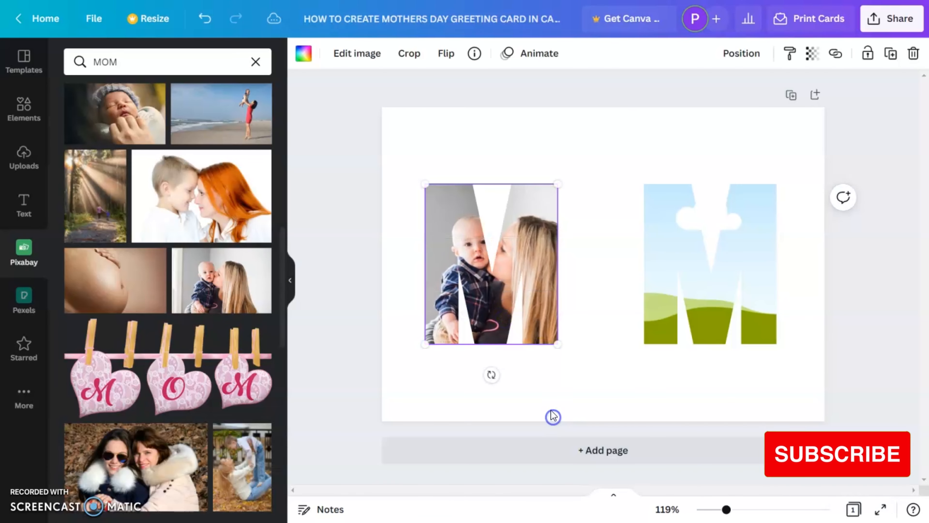
double_click(490, 313)
drag(492, 316, 451, 311)
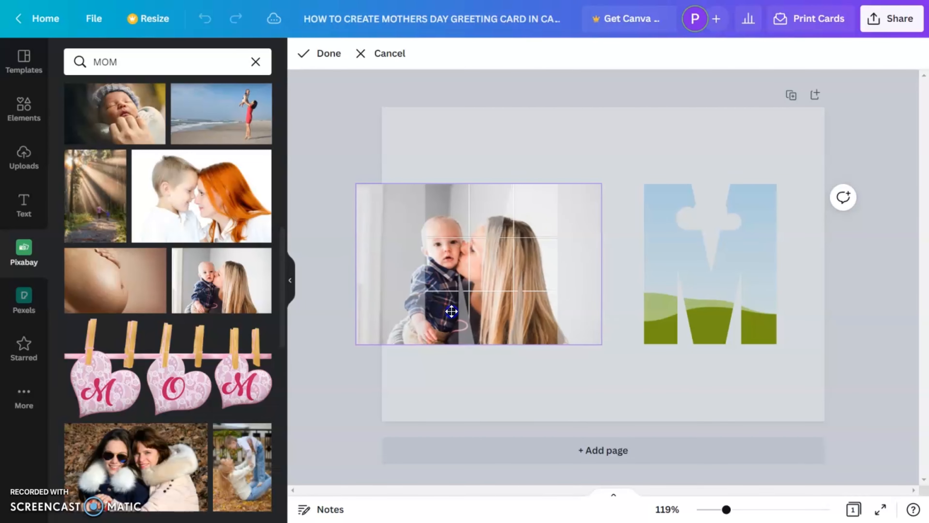
click(459, 123)
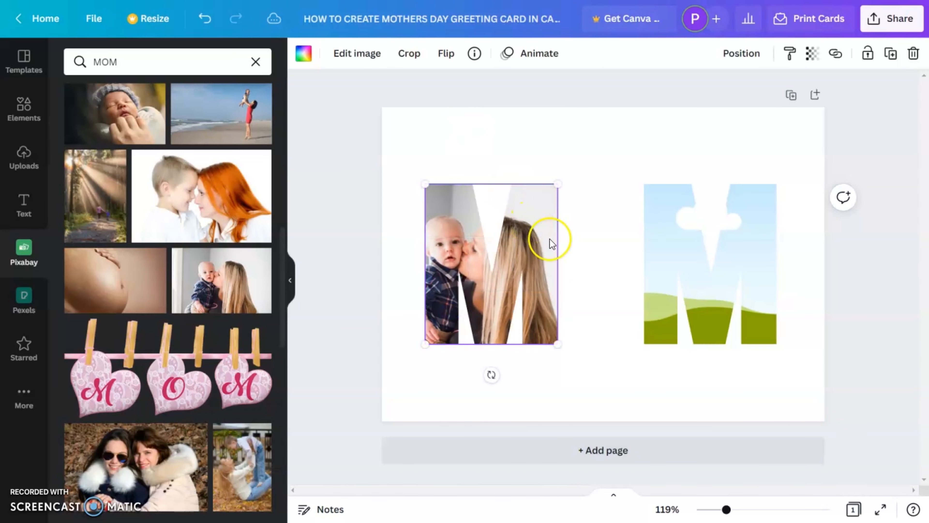
Fill the second M frame with the photo of two women in fur-collared coats.
scroll(165, 420, down, 3)
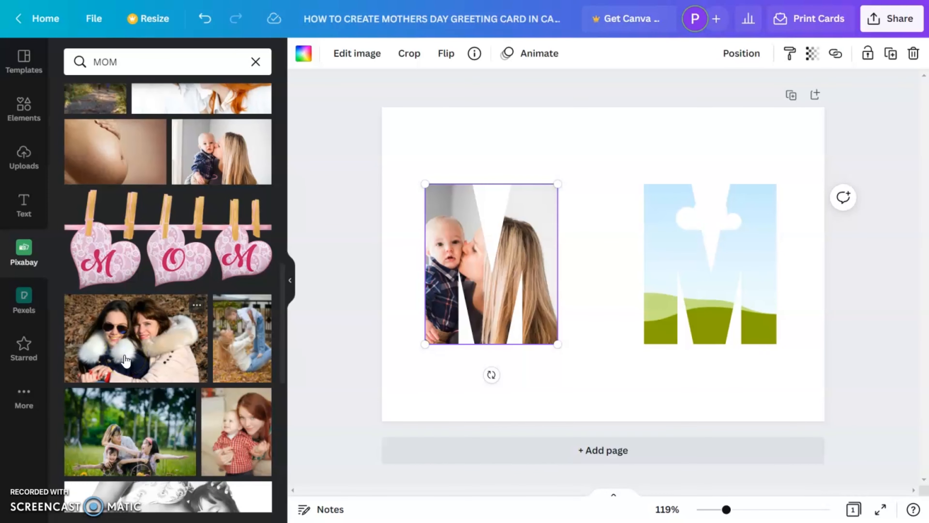
drag(125, 360, 732, 312)
double_click(716, 301)
click(761, 397)
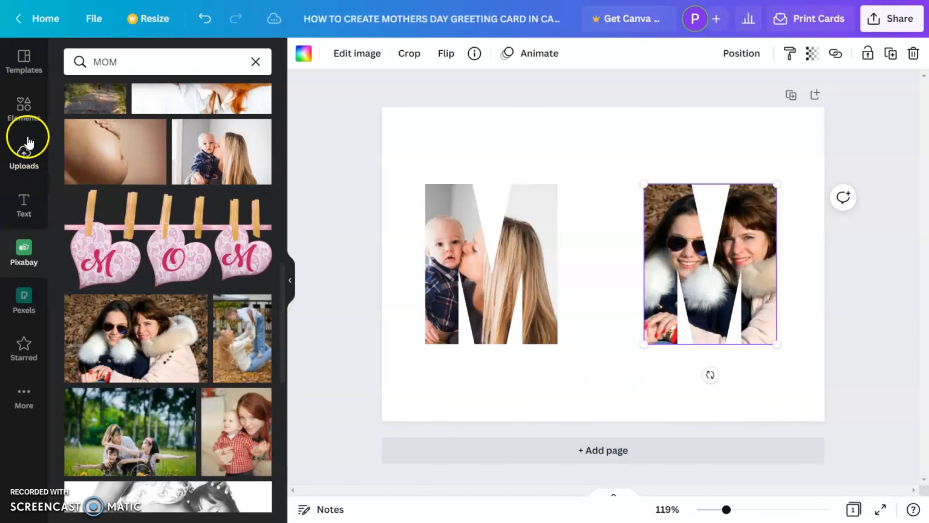
Search the design elements for "brand:BADfKIfSYa0" and add the yellow sunflower graphic to the page.
click(24, 109)
click(193, 62)
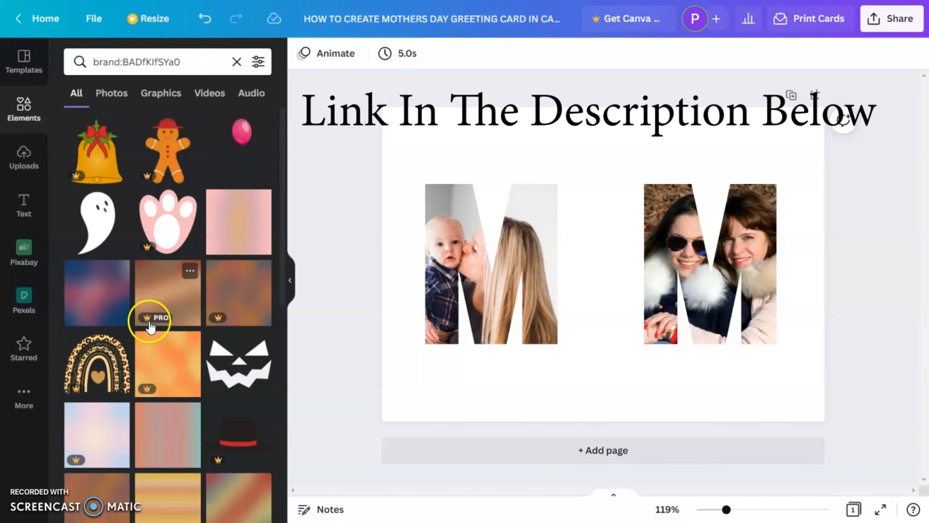
scroll(150, 327, down, 10)
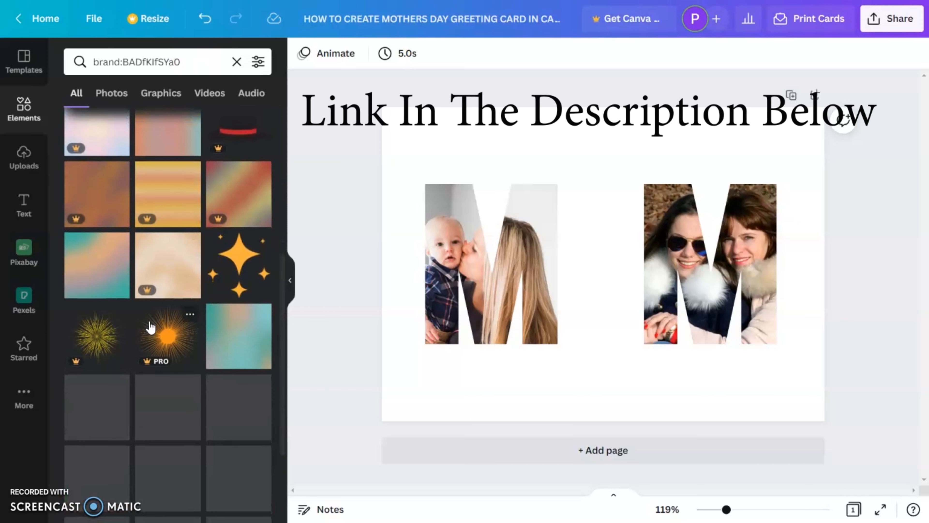
scroll(150, 327, down, 2)
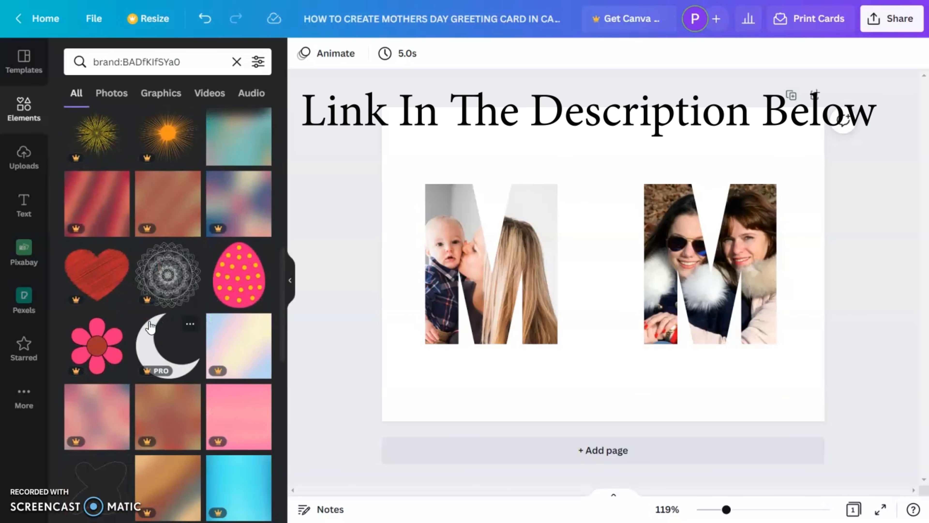
scroll(150, 327, down, 1)
scroll(150, 327, down, 5)
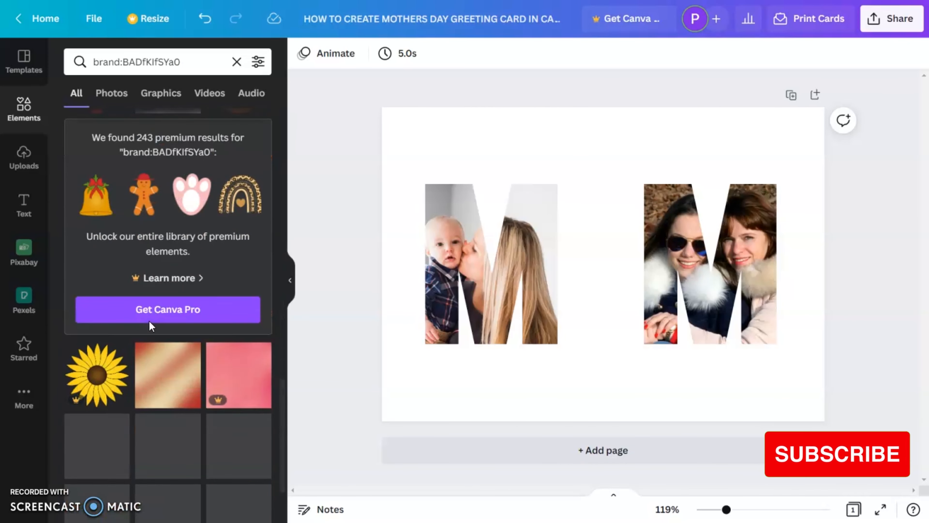
click(76, 307)
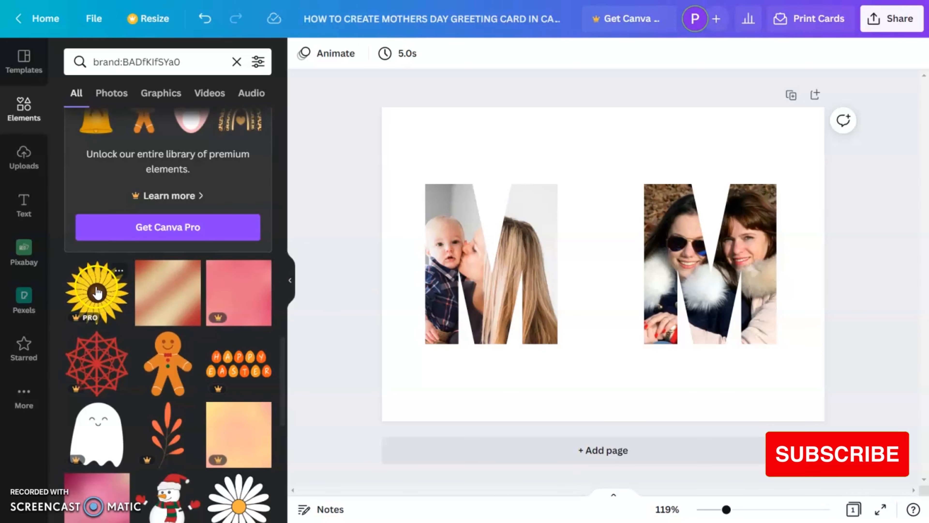
click(628, 271)
Enlarge the sunflower and centre it between the two M letters as the O of MOM.
click(664, 217)
drag(667, 201, 679, 183)
drag(602, 266, 603, 268)
mouse_move(680, 182)
mouse_down()
mouse_move(705, 166)
mouse_move(692, 184)
mouse_up()
click(698, 154)
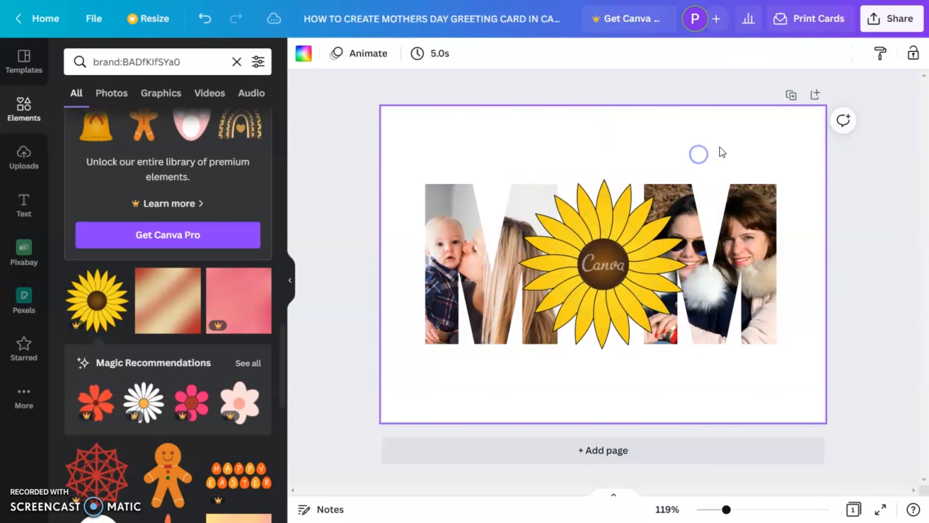
Shift the photo of the two women inside the second M so both faces fit within the letter.
double_click(709, 309)
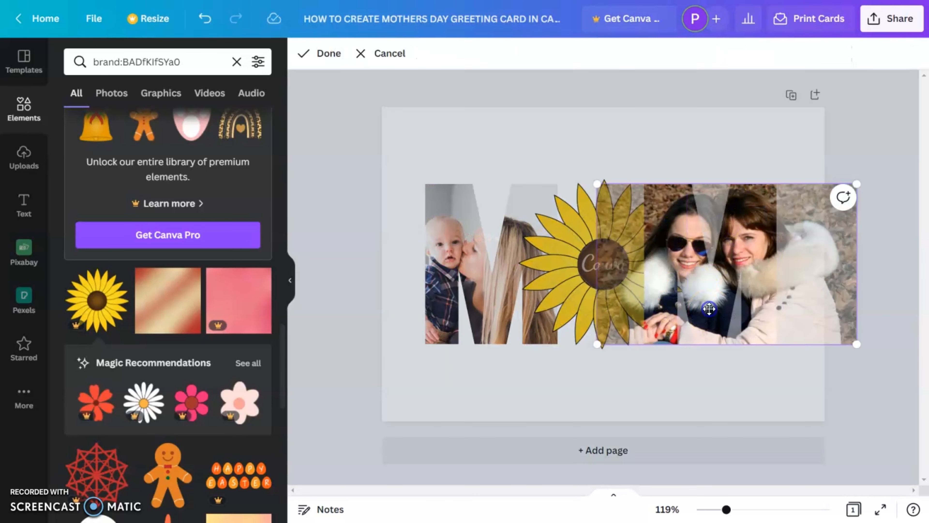
drag(702, 306, 712, 306)
click(704, 124)
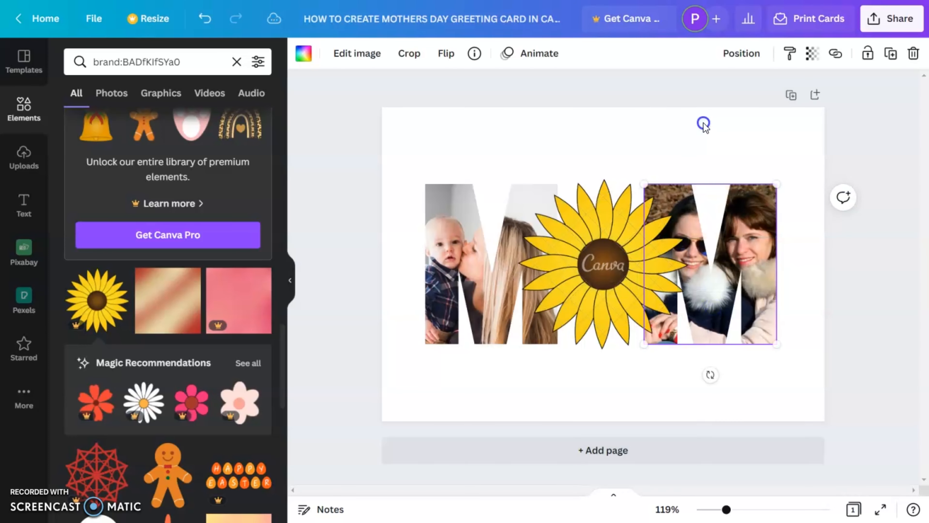
double_click(715, 313)
drag(716, 312, 718, 304)
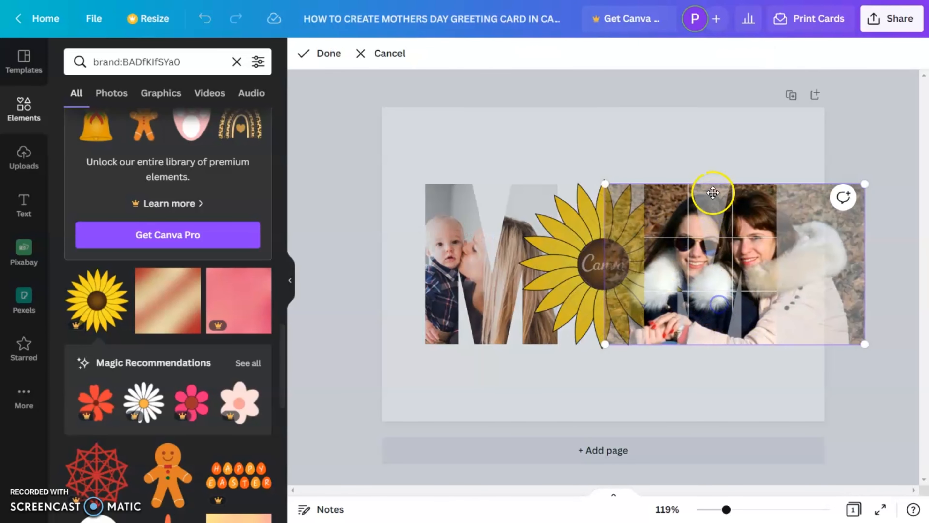
click(715, 143)
click(715, 142)
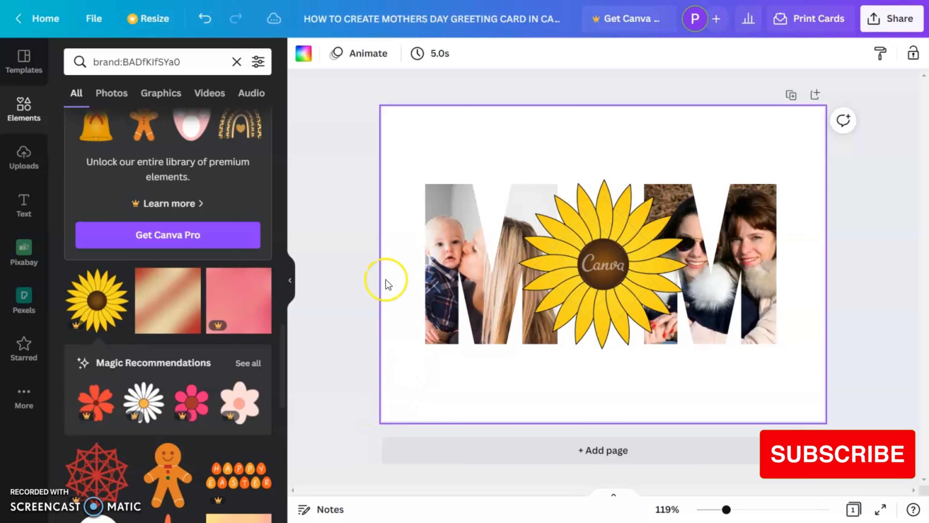
Add the plain pink gradient graphic, enlarge it to cover the whole page and place it behind the letters and sunflower.
click(375, 279)
scroll(234, 263, down, 8)
scroll(220, 336, down, 10)
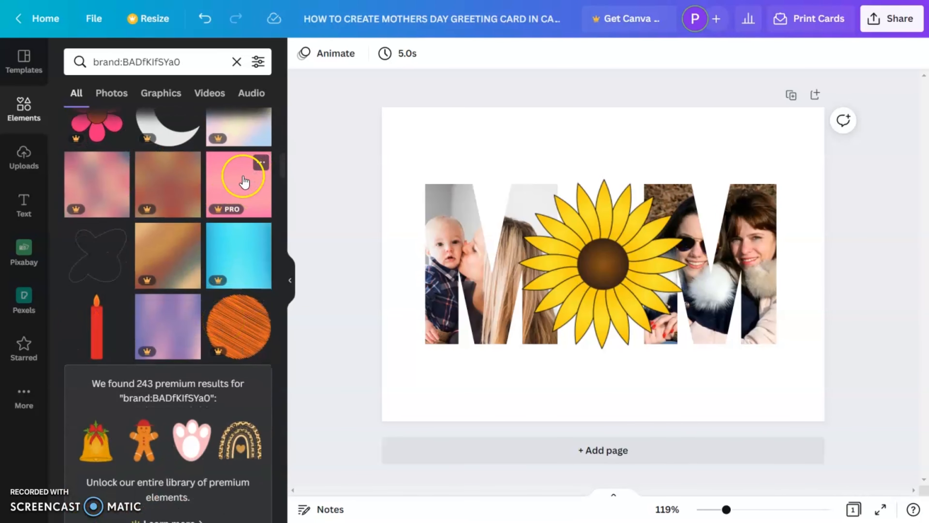
click(237, 182)
drag(715, 149, 896, 77)
right_click(585, 259)
click(652, 318)
click(878, 369)
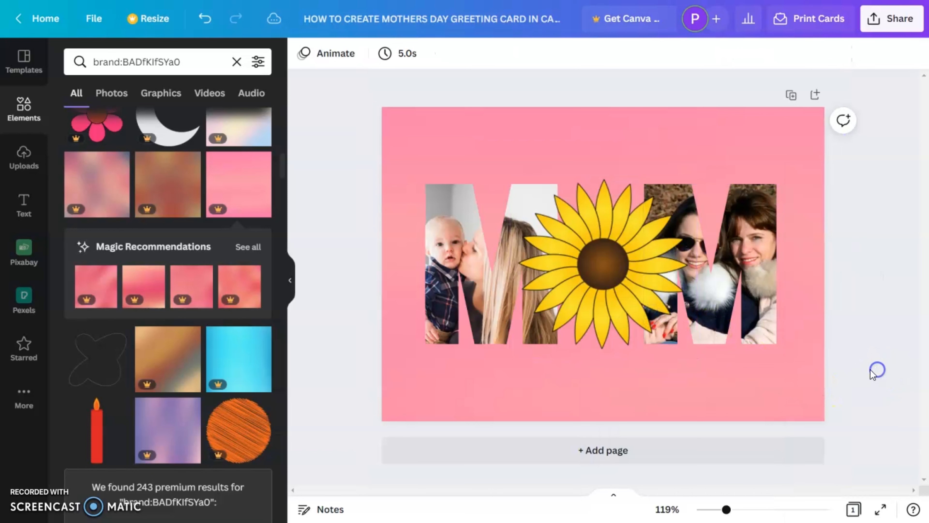
click(573, 386)
click(836, 83)
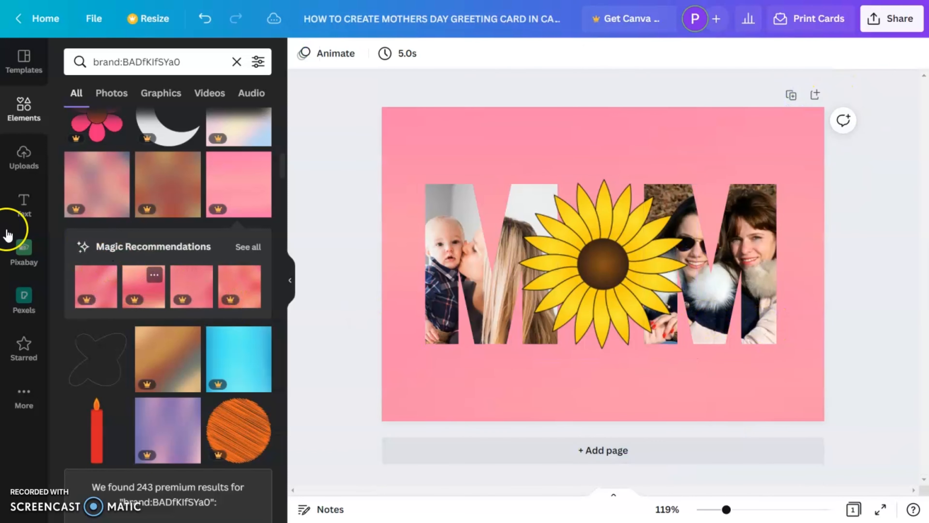
Add a heading reading "Love You" and place it centred above the sunflower.
click(23, 205)
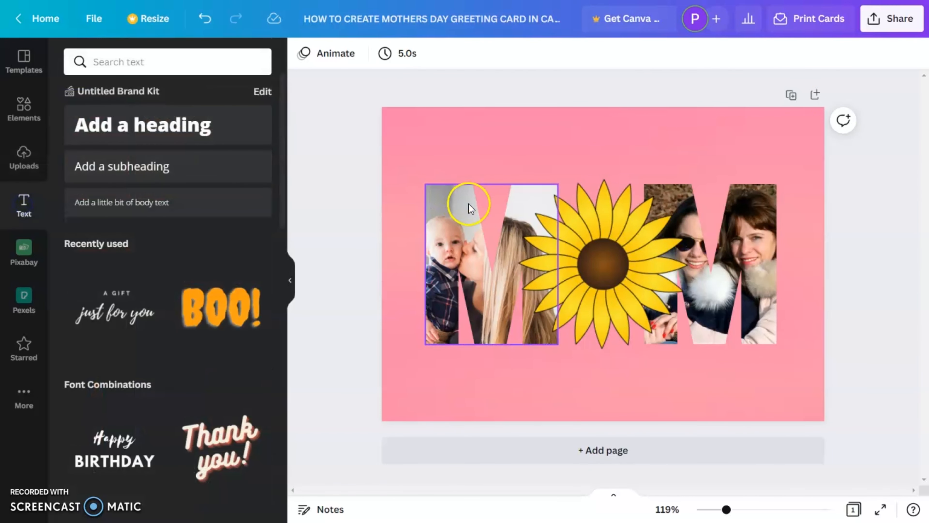
click(189, 139)
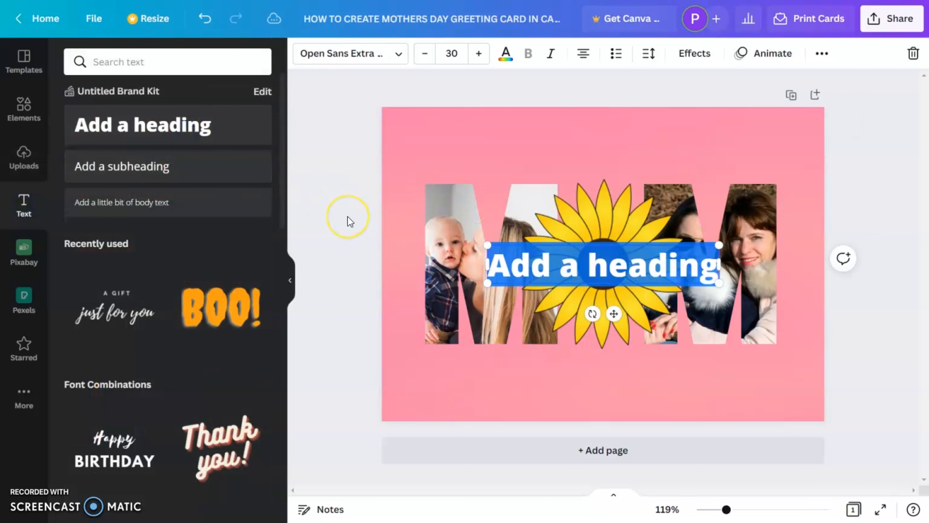
text(Lo)
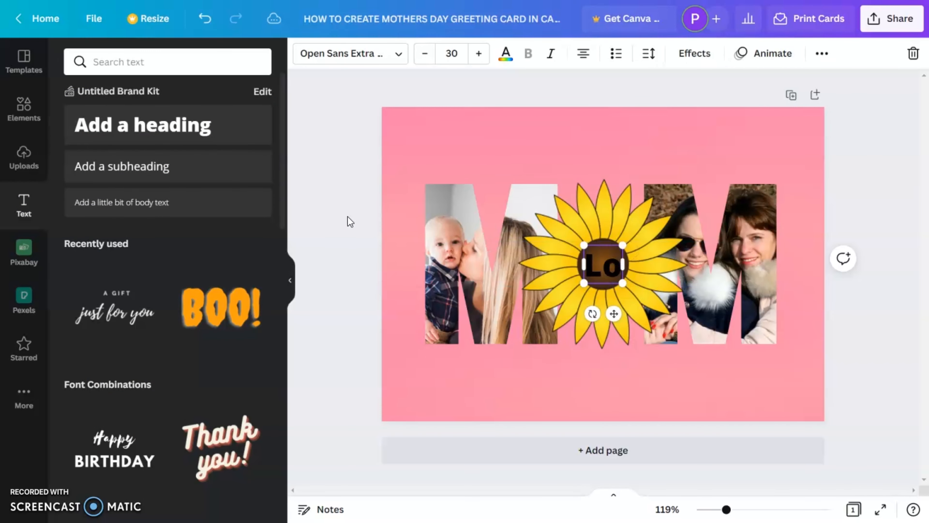
text(ve You)
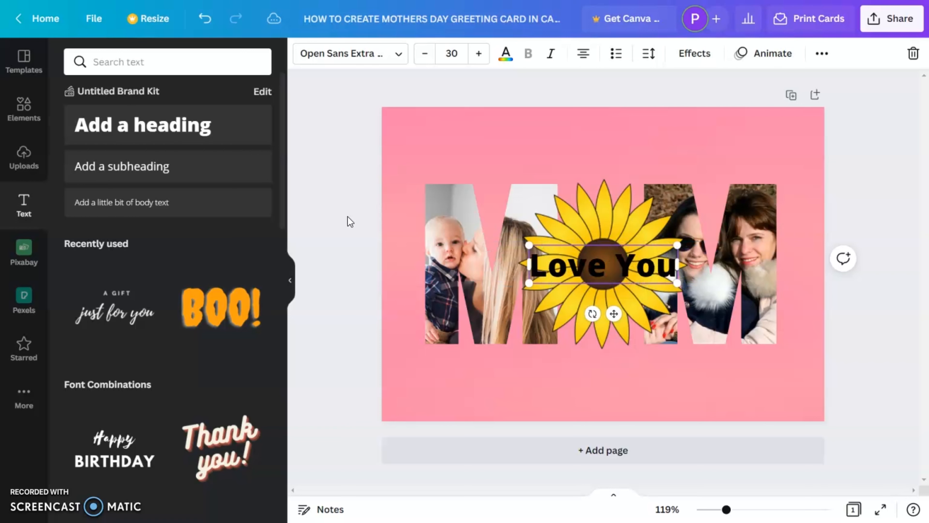
click(694, 303)
drag(642, 267, 642, 161)
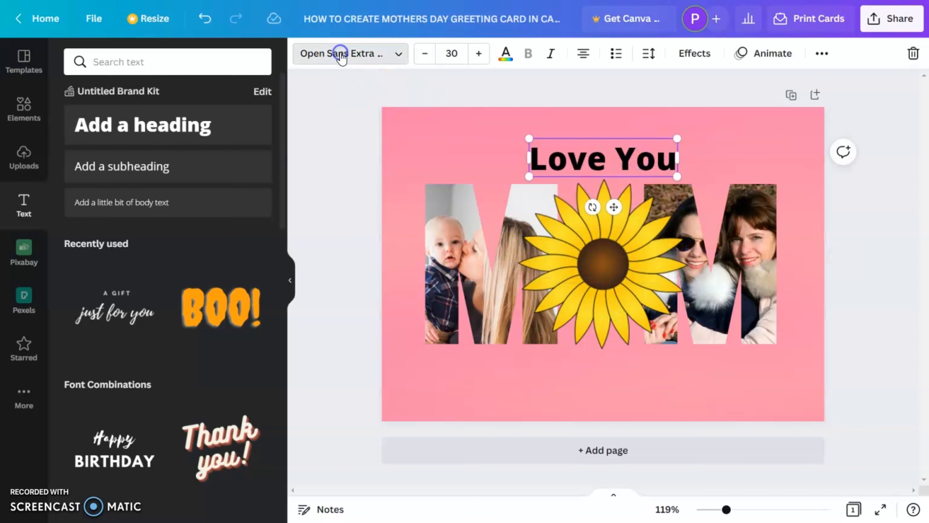
Change the "Love You" heading to the Apricots font and enlarge it to about size 41.9.
click(332, 55)
click(134, 180)
click(652, 176)
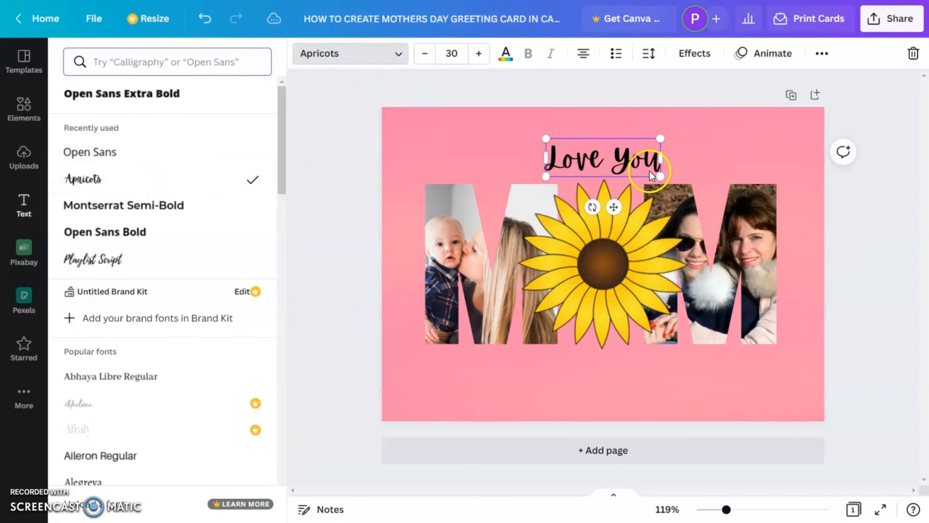
drag(661, 175, 682, 184)
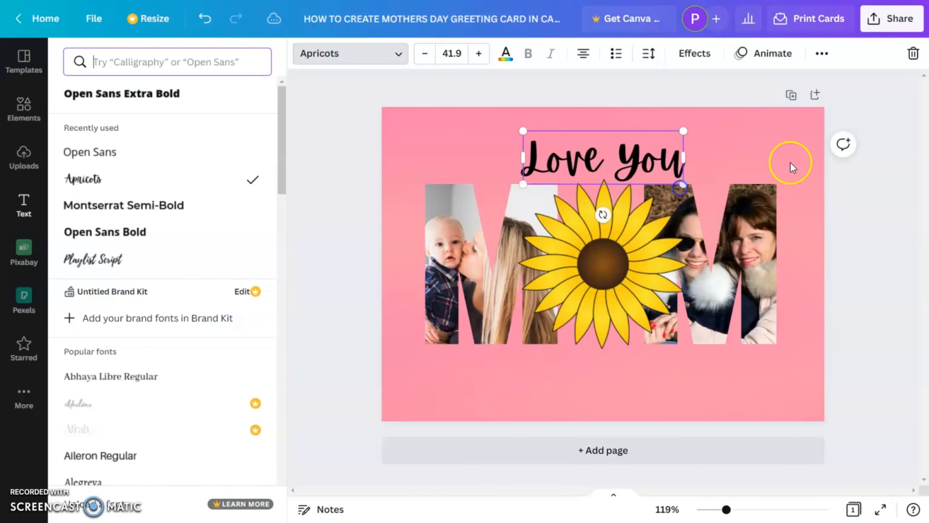
click(656, 162)
click(700, 193)
drag(661, 163, 662, 163)
click(897, 227)
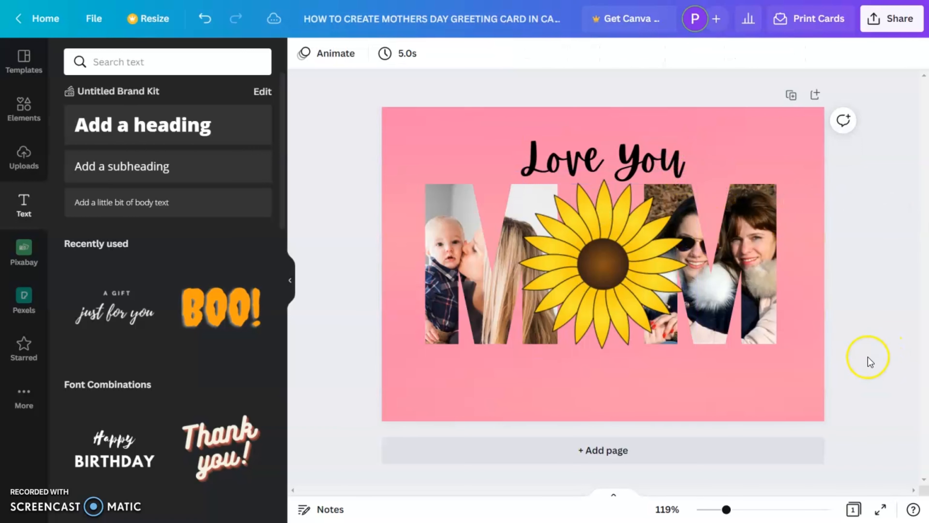
Place a copy of the "Love You" text below the letters, reading "Thank you for everything you have done for me", at size 17.3.
click(614, 162)
drag(615, 159, 592, 374)
double_click(593, 371)
triple_click(593, 372)
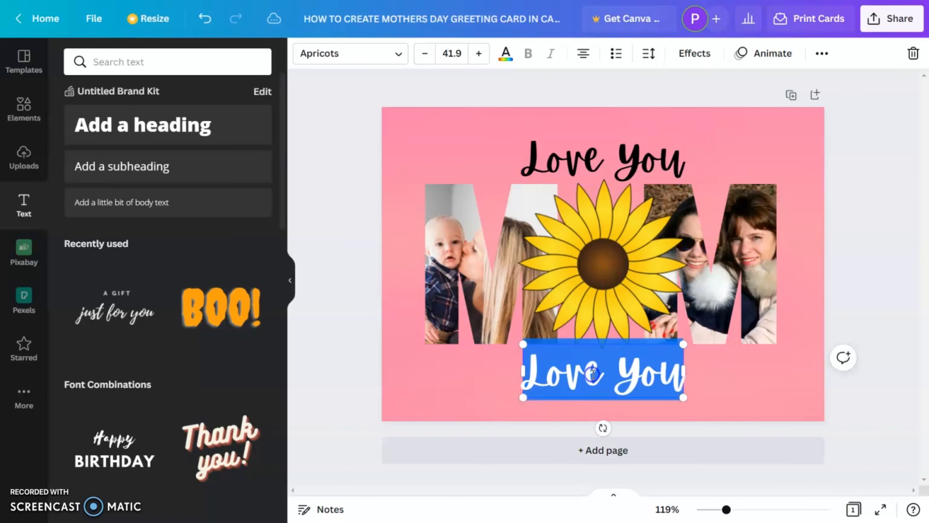
text(Thank you for everything you have done for me)
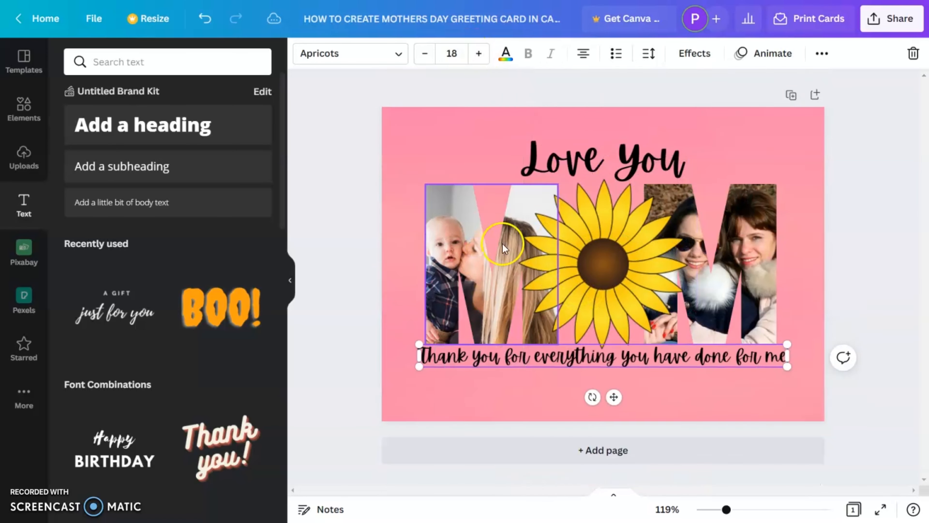
Colour both the thank-you line and the "Love You" heading white.
click(506, 54)
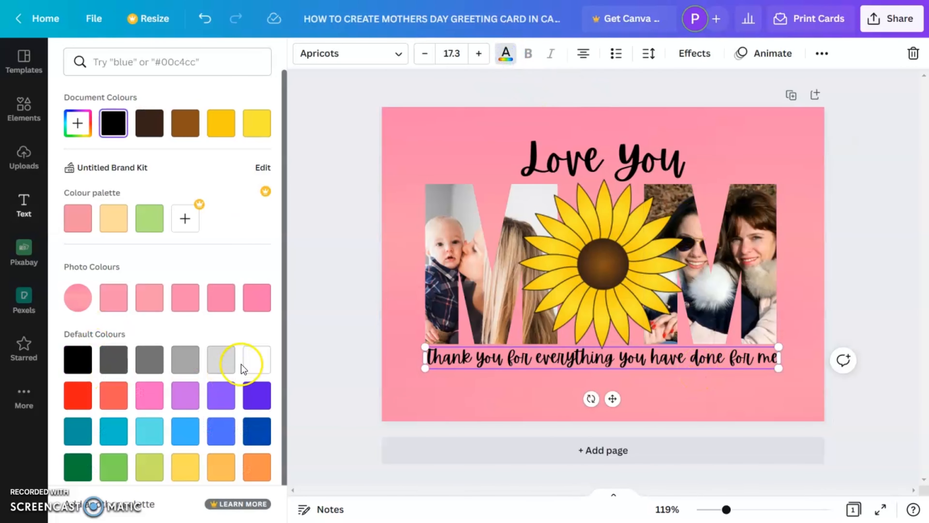
click(256, 359)
click(651, 143)
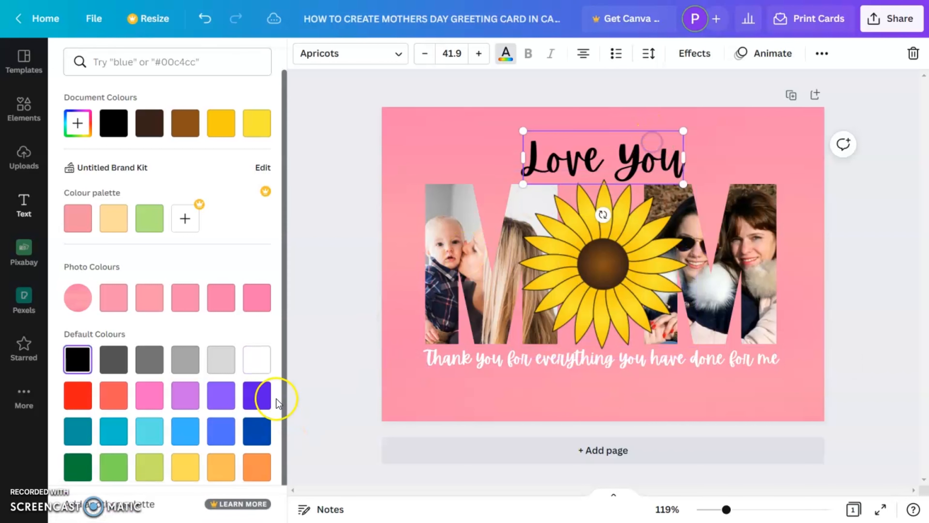
click(249, 364)
click(897, 297)
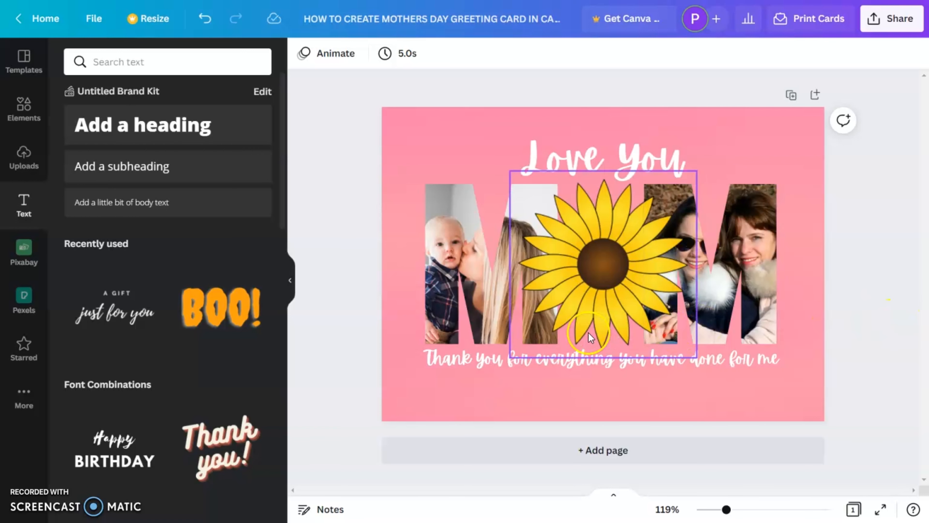
Add a Drop shadow to the first M with the baby photo and open the shadow's settings.
click(482, 318)
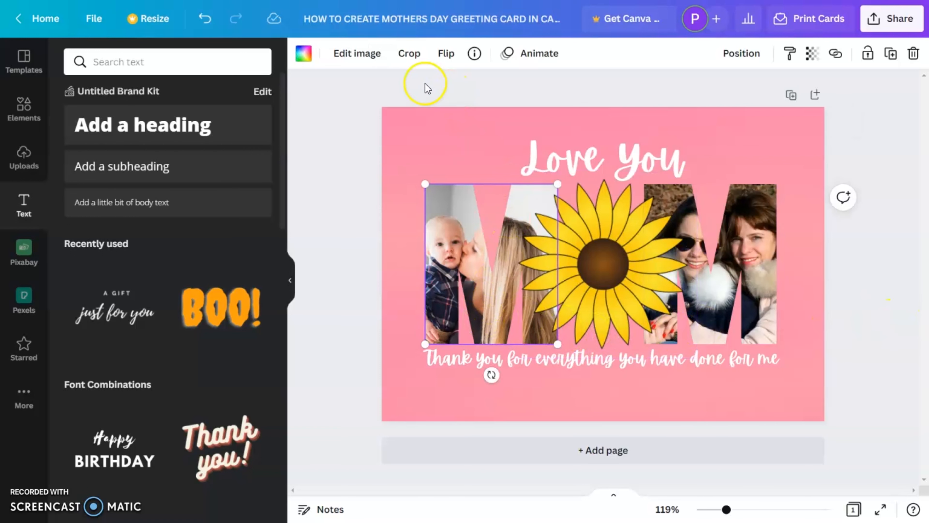
click(344, 54)
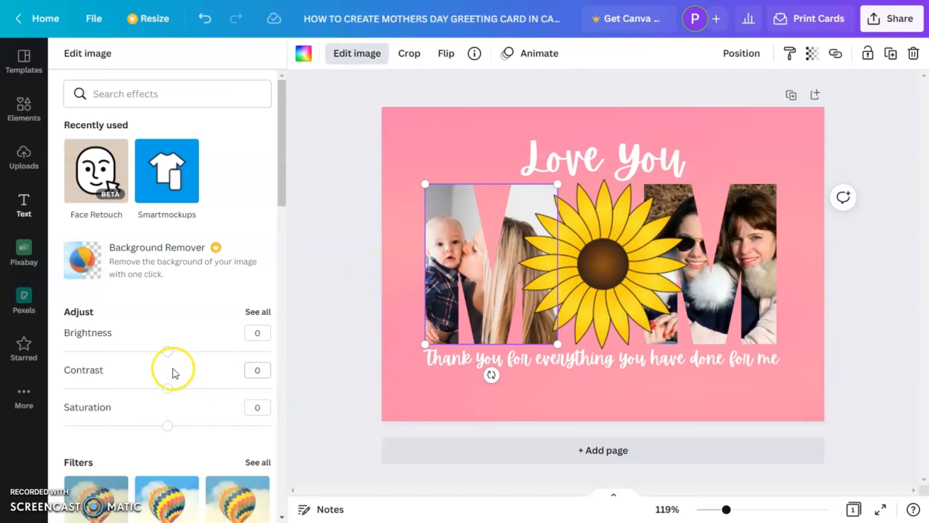
scroll(173, 368, down, 15)
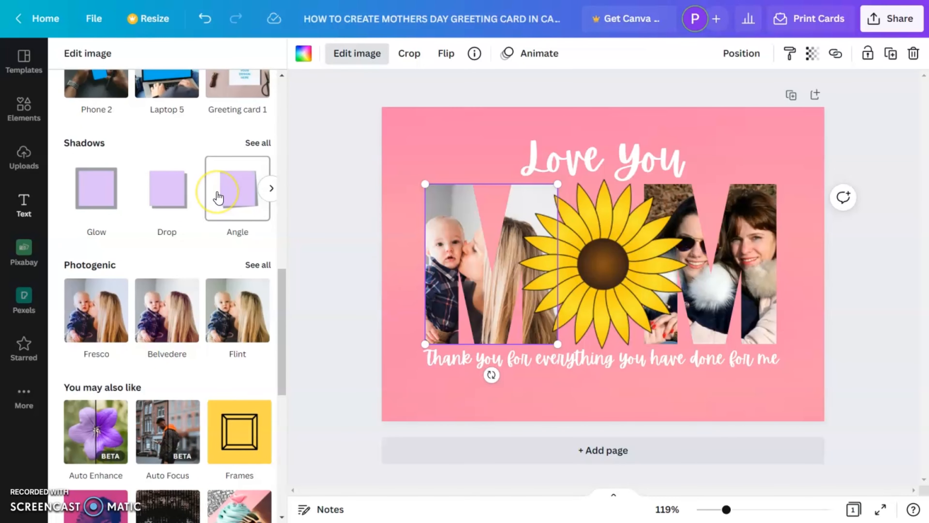
click(168, 204)
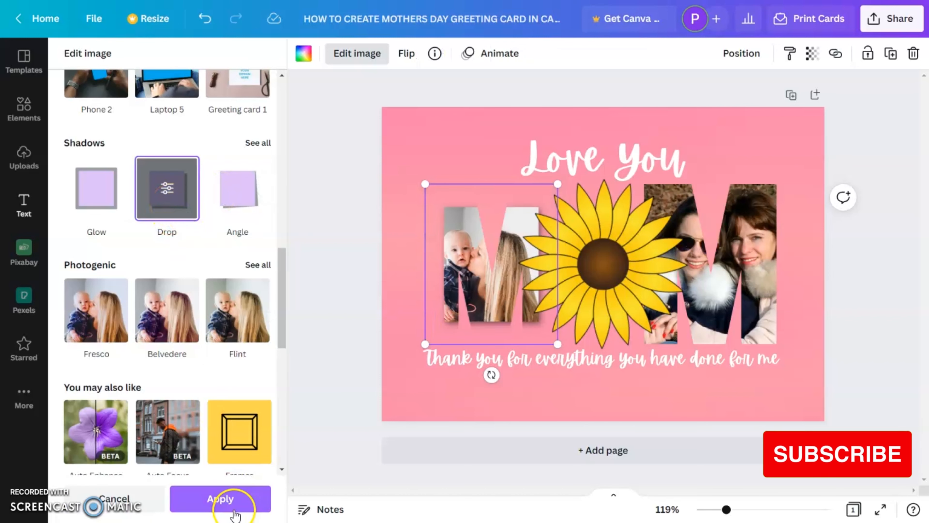
click(166, 188)
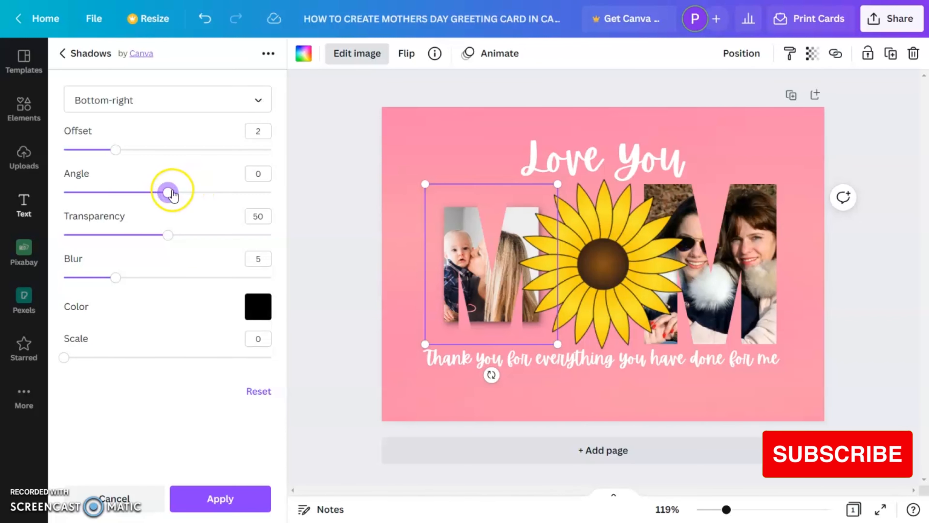
Try the Right and Top-right shadow directions on the first M and return to Bottom-right with offset 2.
click(143, 104)
click(142, 92)
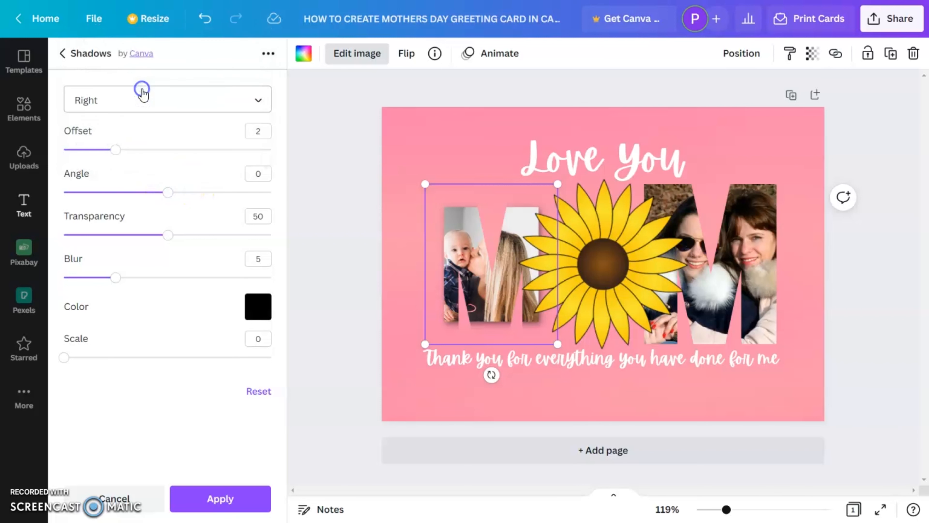
click(124, 98)
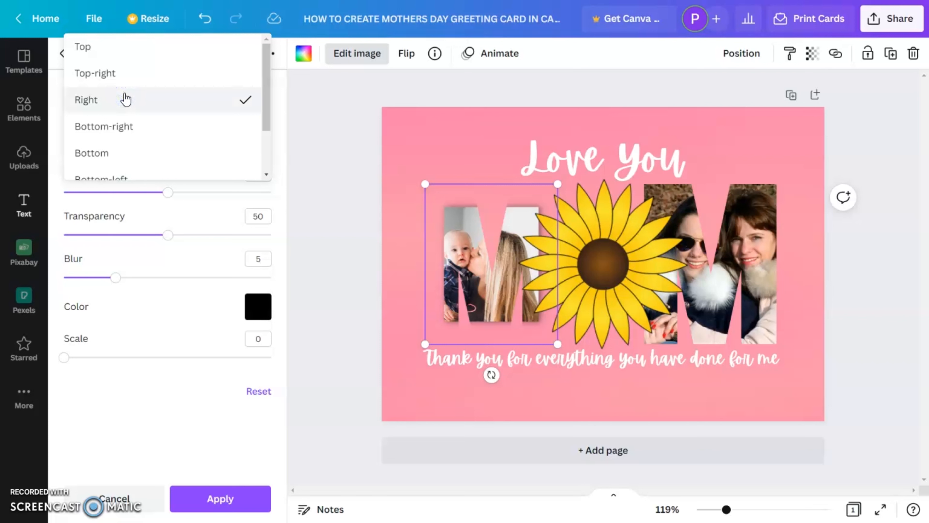
click(135, 127)
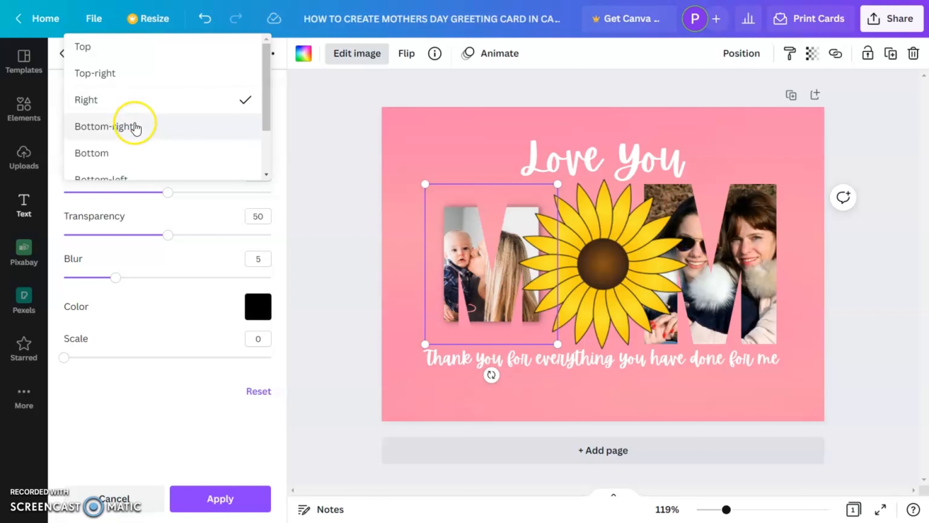
click(135, 126)
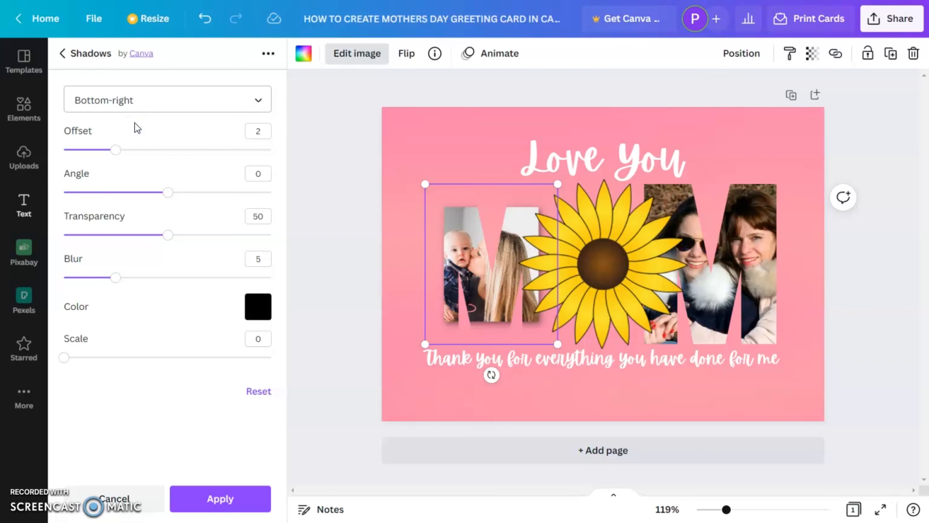
click(140, 102)
scroll(143, 150, down, 2)
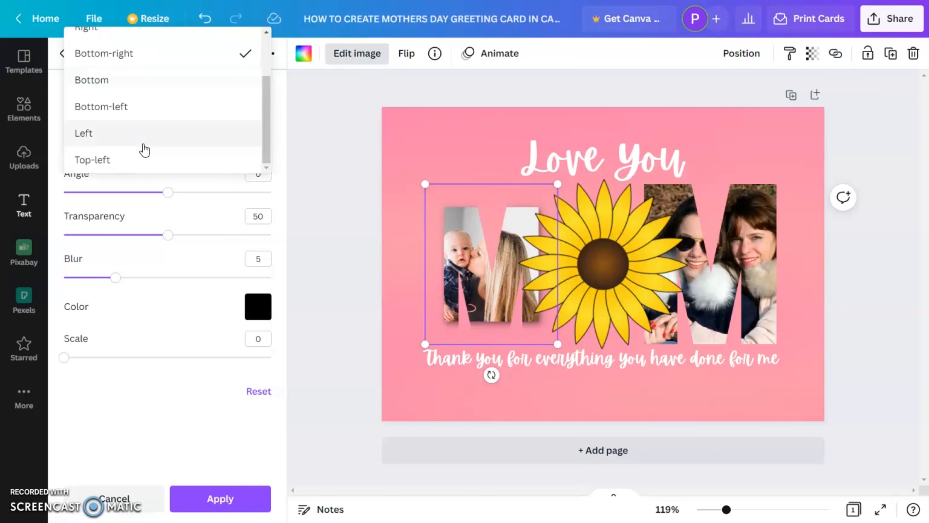
scroll(145, 150, up, 2)
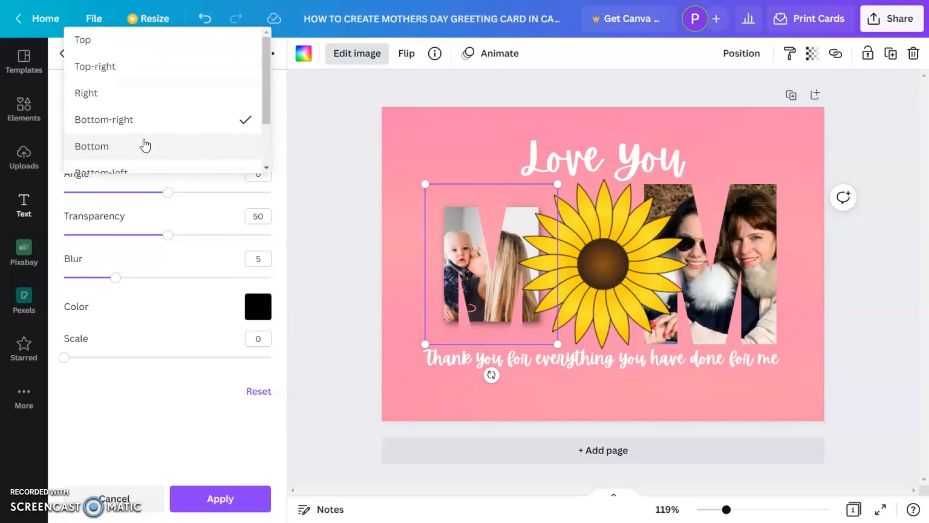
click(142, 66)
click(143, 98)
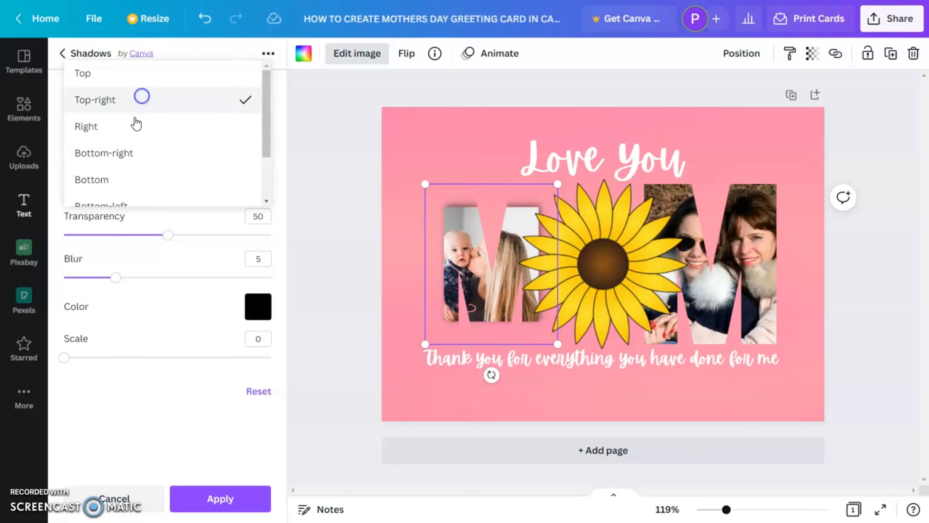
scroll(139, 147, down, 3)
click(146, 87)
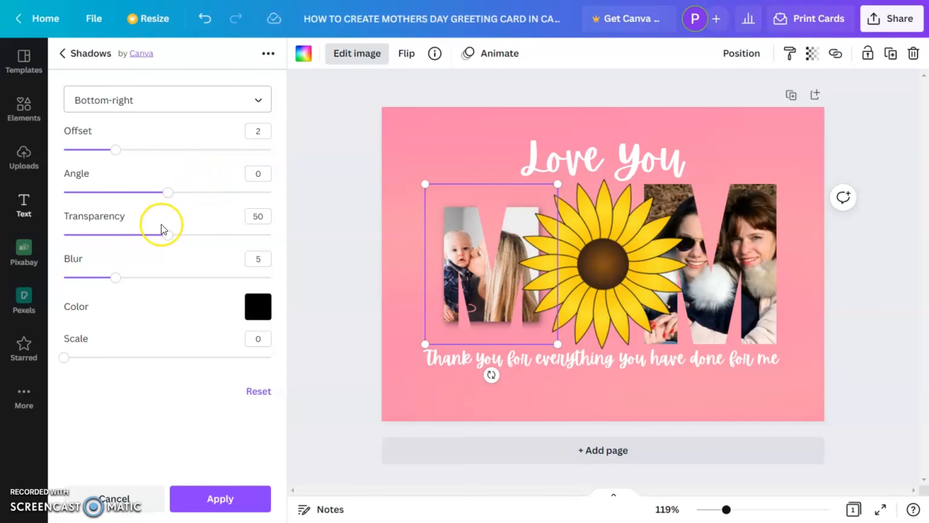
drag(116, 150, 92, 156)
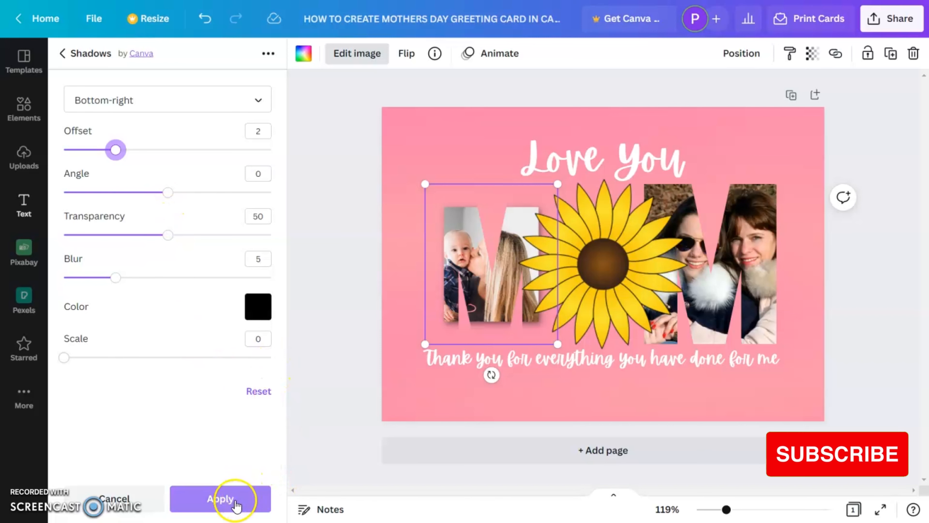
Apply the drop shadow to the first M and enlarge the letter to nearly the second M's height.
click(247, 507)
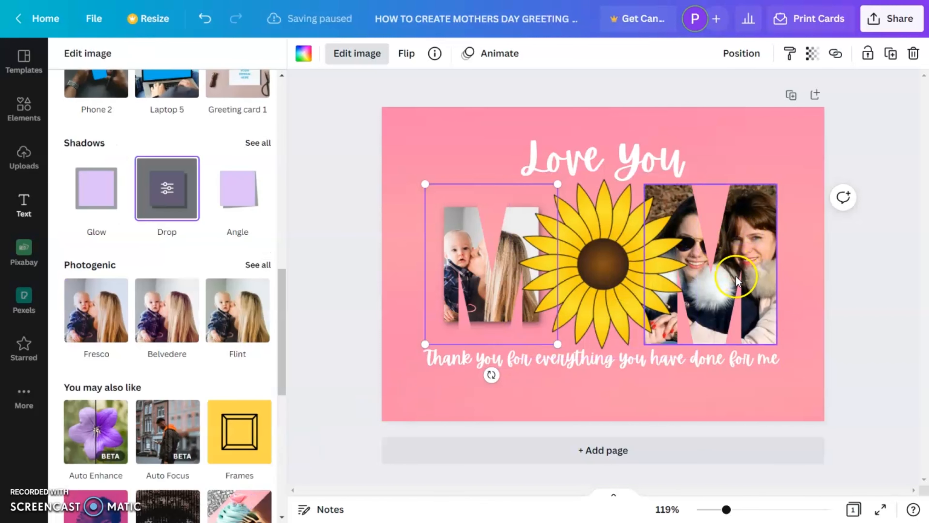
scroll(218, 322, down, 5)
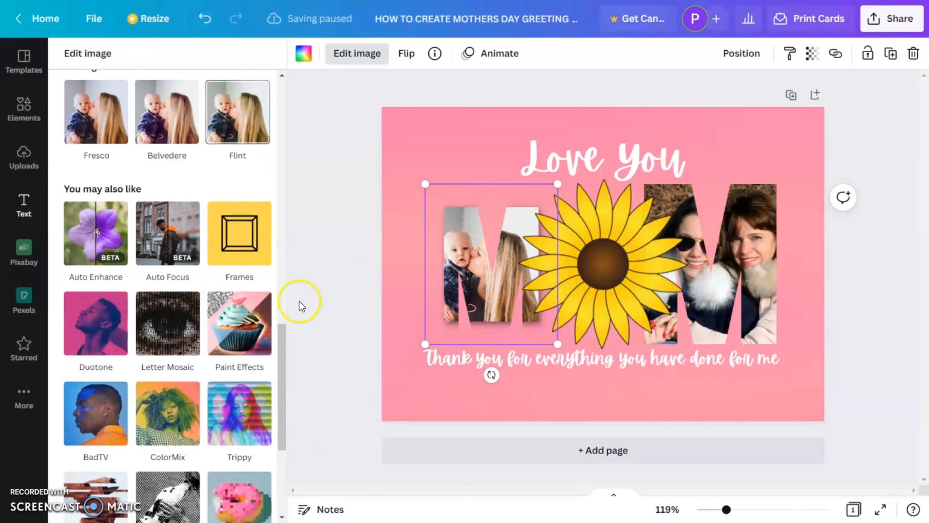
click(471, 291)
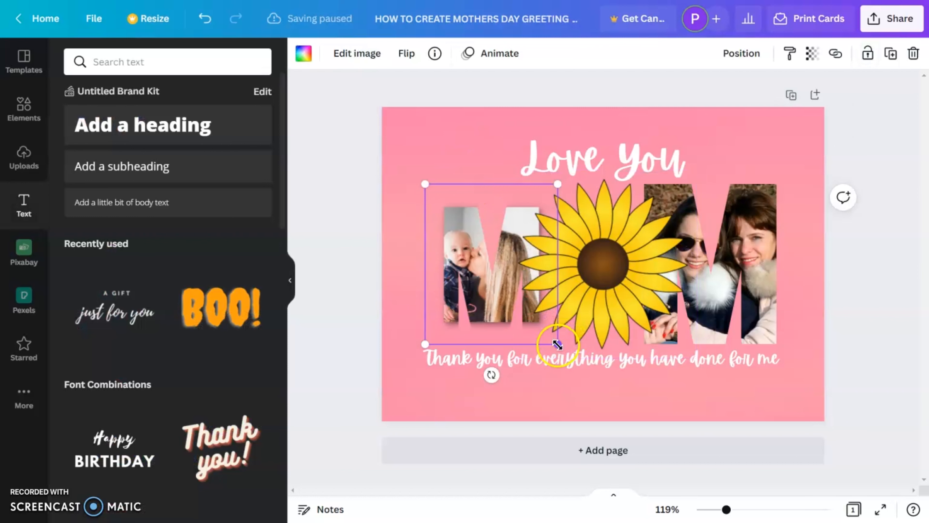
drag(559, 346, 586, 354)
click(403, 234)
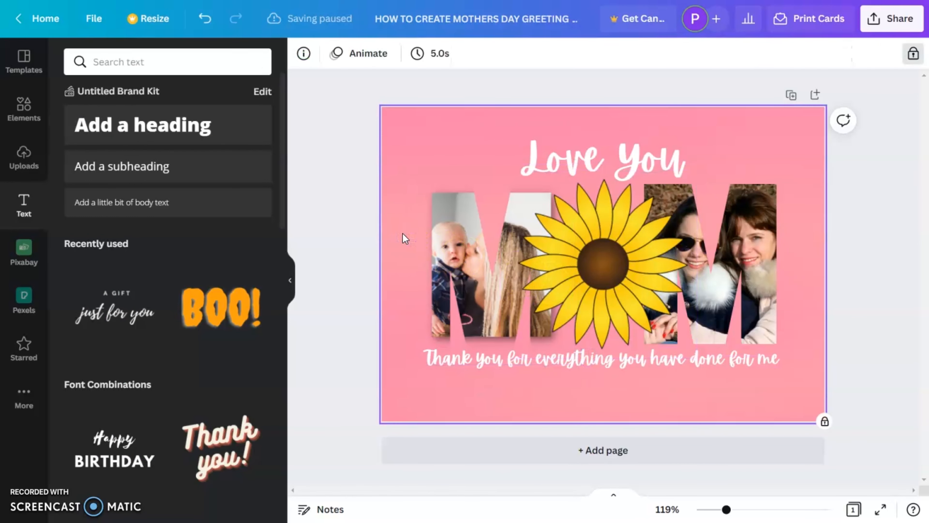
Apply a Drop shadow to the second M with direction Bottom-right, offset 2 and angle 1.
click(734, 243)
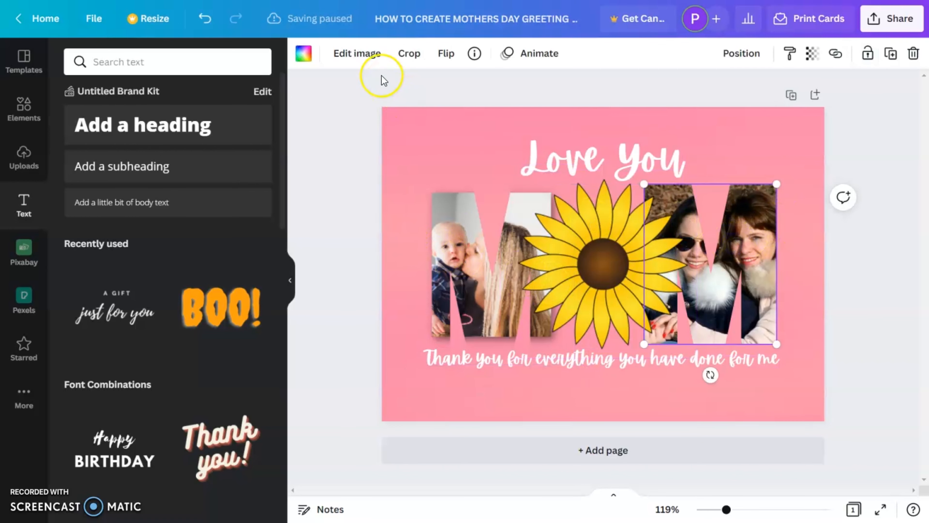
click(365, 54)
scroll(178, 350, down, 8)
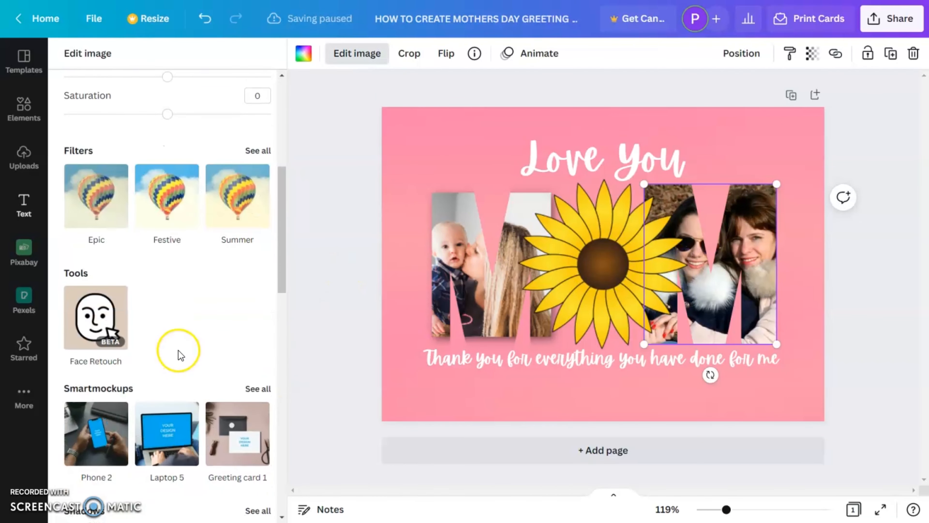
scroll(179, 347, down, 15)
scroll(184, 341, up, 5)
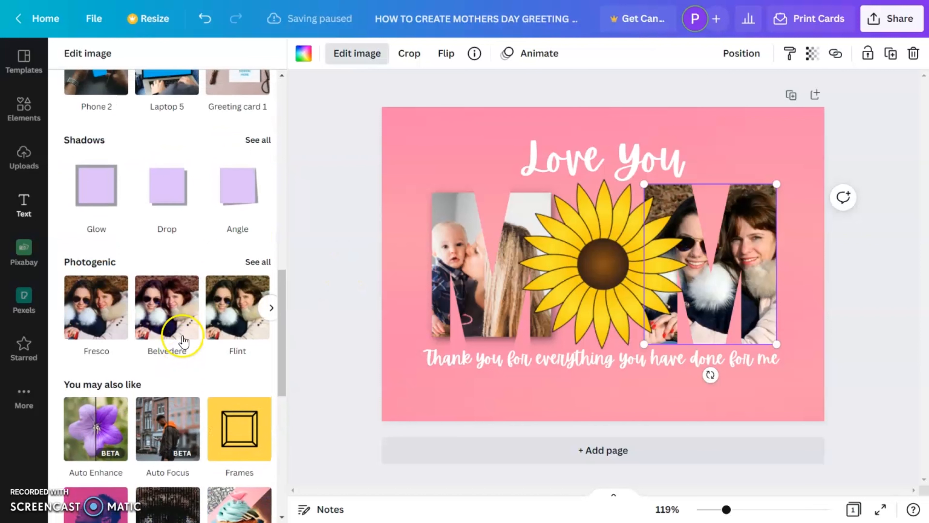
click(176, 194)
click(178, 198)
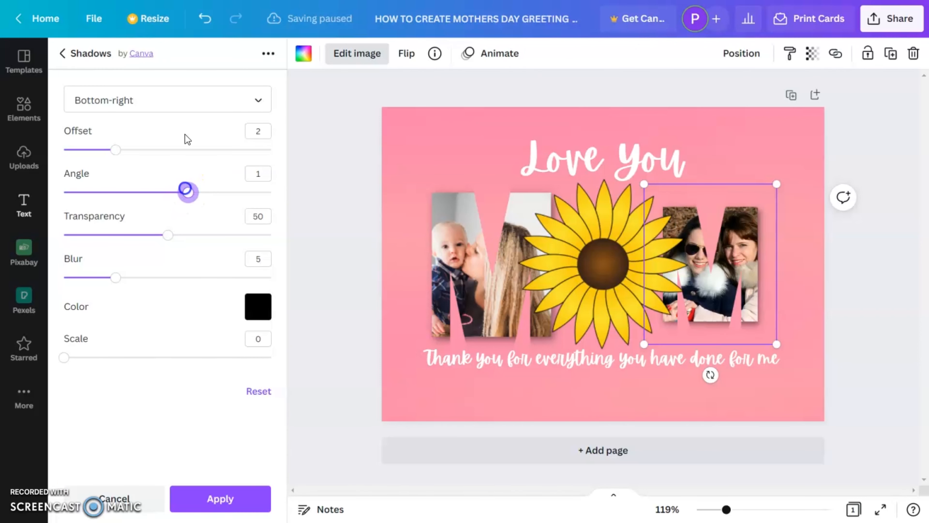
click(180, 106)
click(175, 124)
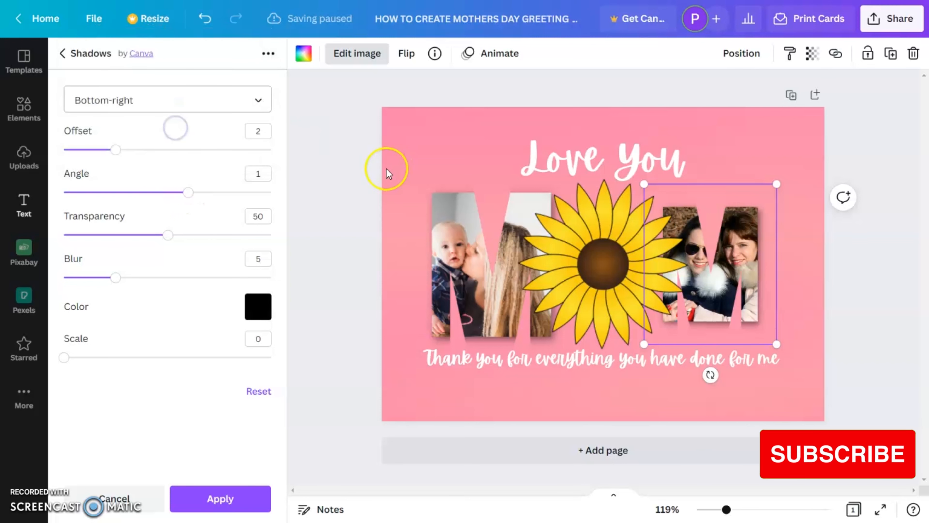
click(222, 495)
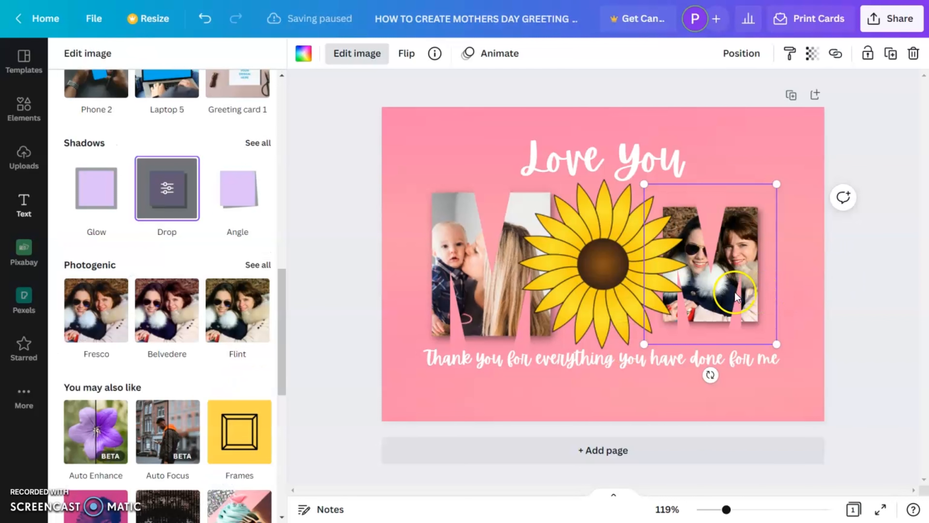
Enlarge the second M to match the first and move both letters closer to the sunflower.
drag(773, 345, 801, 352)
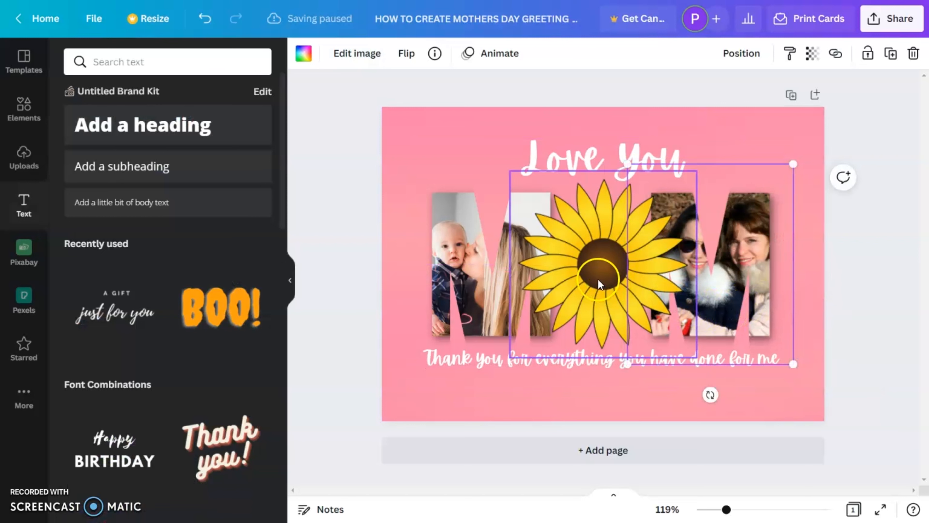
drag(727, 314, 728, 311)
drag(480, 261, 461, 275)
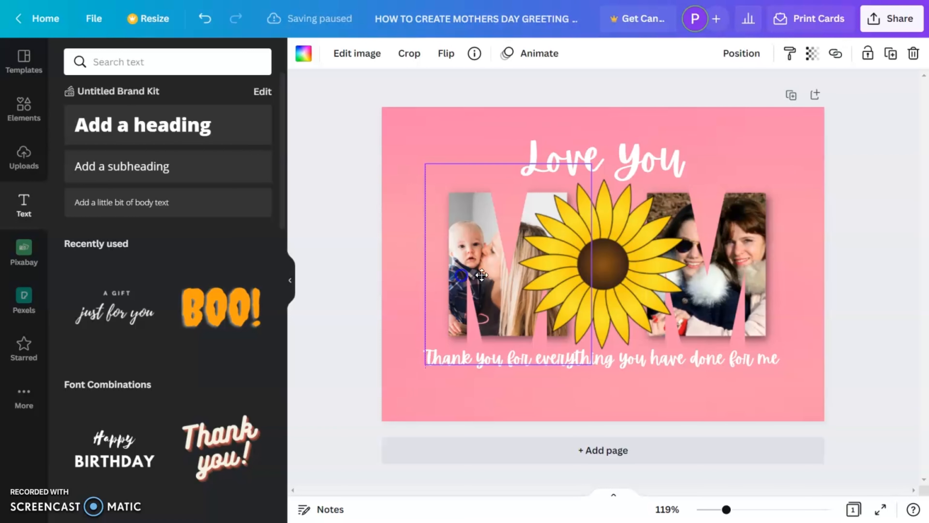
drag(736, 298, 731, 300)
click(845, 290)
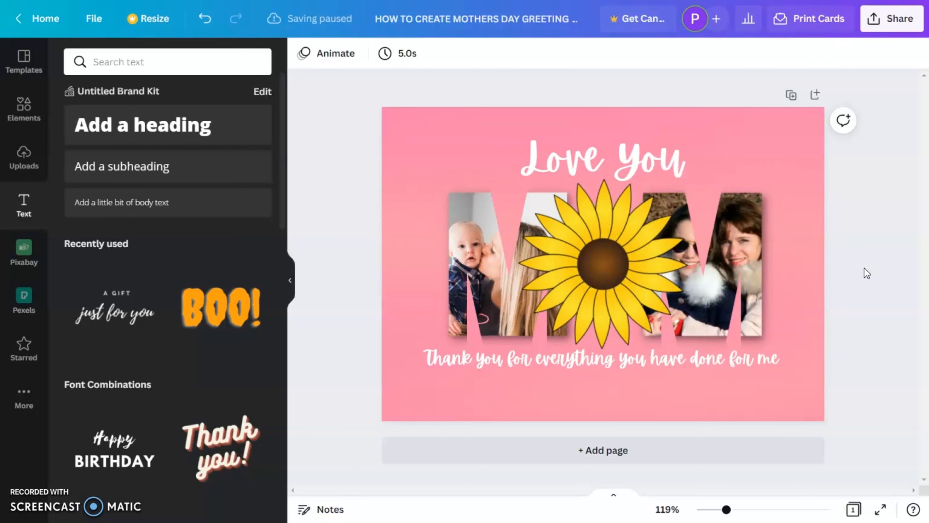
Shrink the thank-you line to about the combined width of the M letters and centre it beneath them.
click(753, 360)
drag(784, 367, 756, 355)
click(881, 258)
Select the heading, letters, sunflower and thank-you line together and shift them slightly down to centre them on the card.
drag(374, 105, 831, 429)
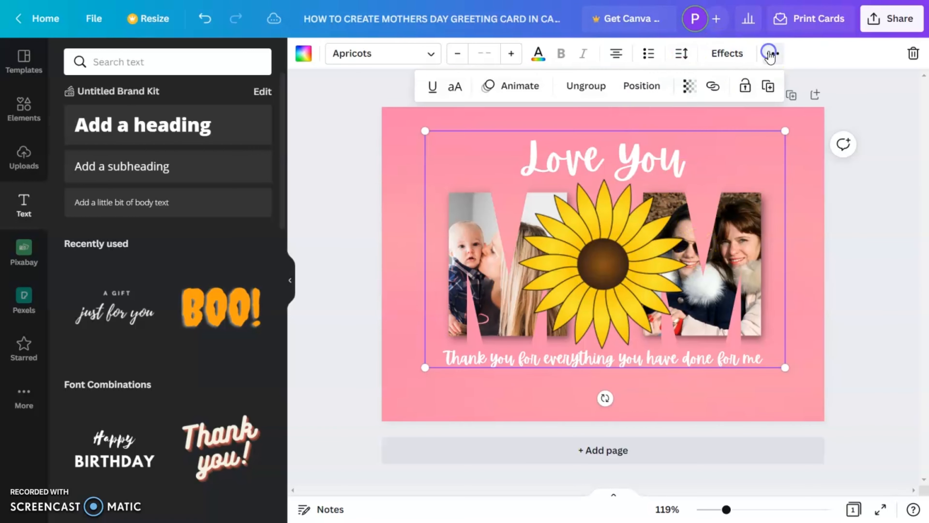
key(shift+Down)
key(shift+Down)
click(894, 287)
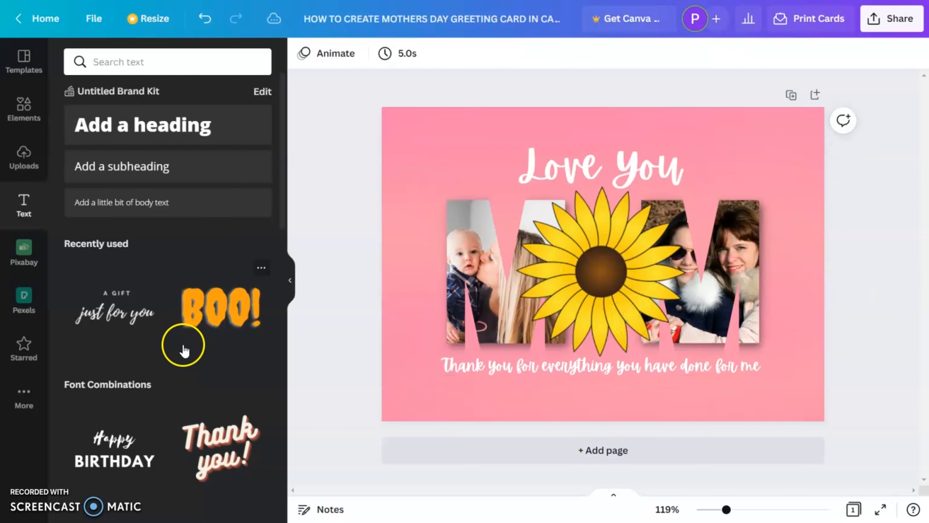
Find the white daisy in the elements under brand:BADfKIfSYa0 and place it in the card's upper-left corner.
click(30, 125)
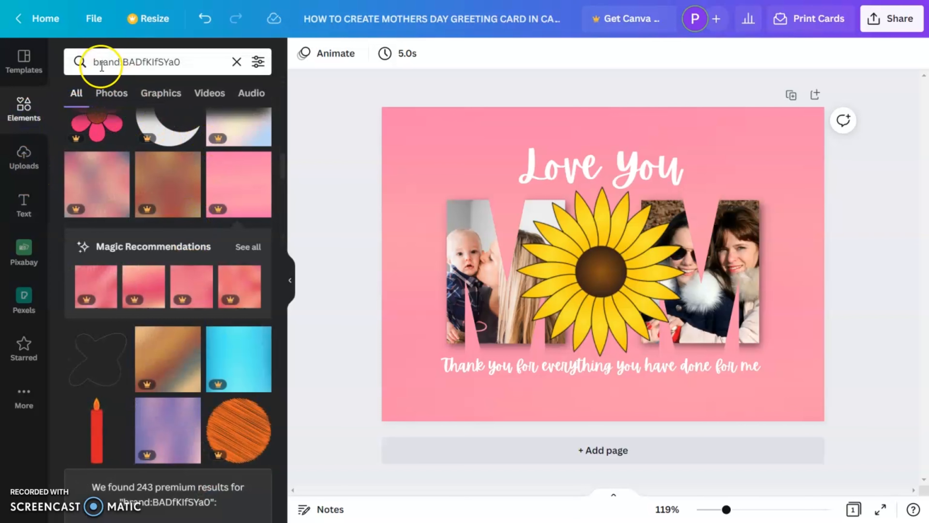
click(115, 61)
key(Return)
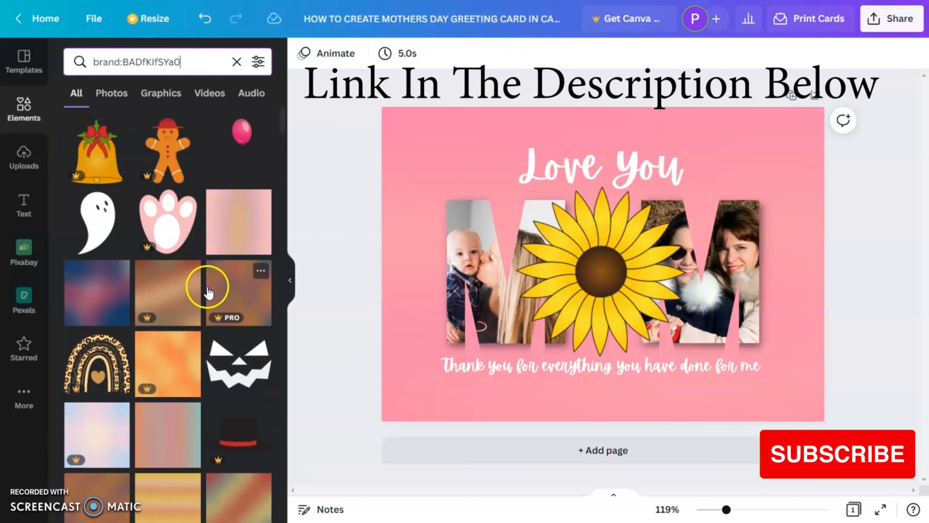
scroll(207, 288, down, 8)
scroll(208, 289, down, 13)
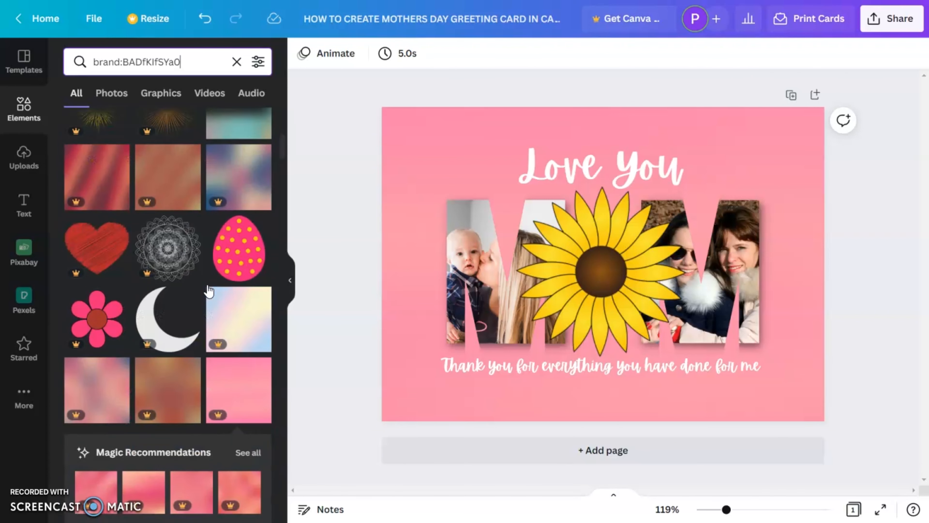
scroll(208, 288, down, 12)
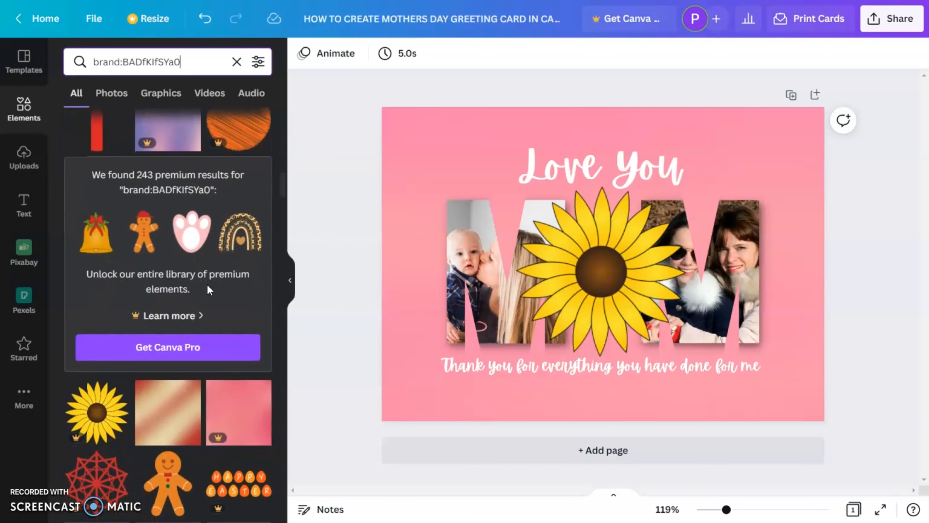
scroll(208, 291, down, 10)
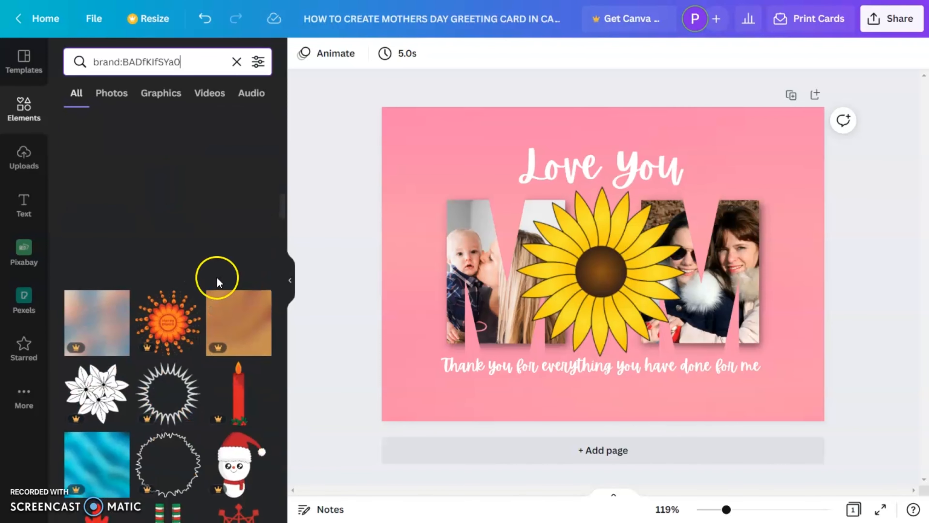
scroll(205, 298, up, 8)
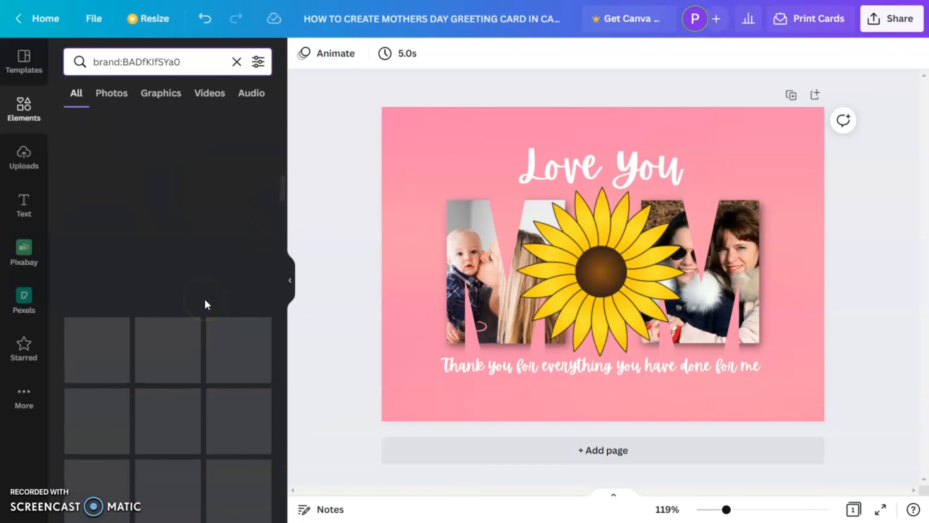
scroll(196, 350, down, 5)
click(242, 385)
drag(600, 258, 432, 158)
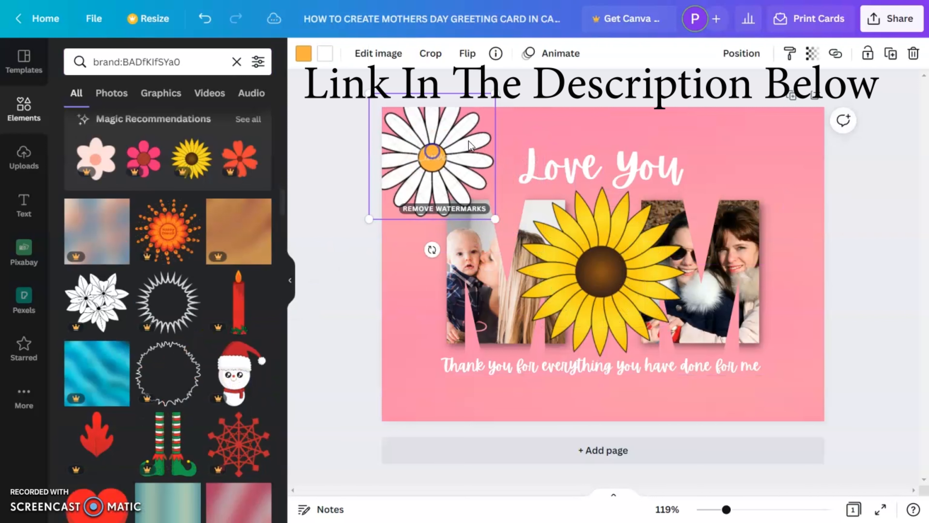
Shrink the daisy and put copies of it on both sides of the heading and on the card's top edge.
drag(496, 94, 406, 240)
click(494, 152)
drag(424, 224, 717, 149)
drag(482, 155, 600, 124)
Scatter more daisies in varied sizes along the card's sides, in the remaining corners and below the thank-you line.
click(867, 198)
drag(412, 322, 411, 321)
click(301, 124)
drag(413, 147, 416, 154)
drag(413, 228, 409, 242)
click(870, 269)
mouse_move(732, 369)
mouse_down()
mouse_move(734, 351)
mouse_move(734, 367)
mouse_up()
click(861, 329)
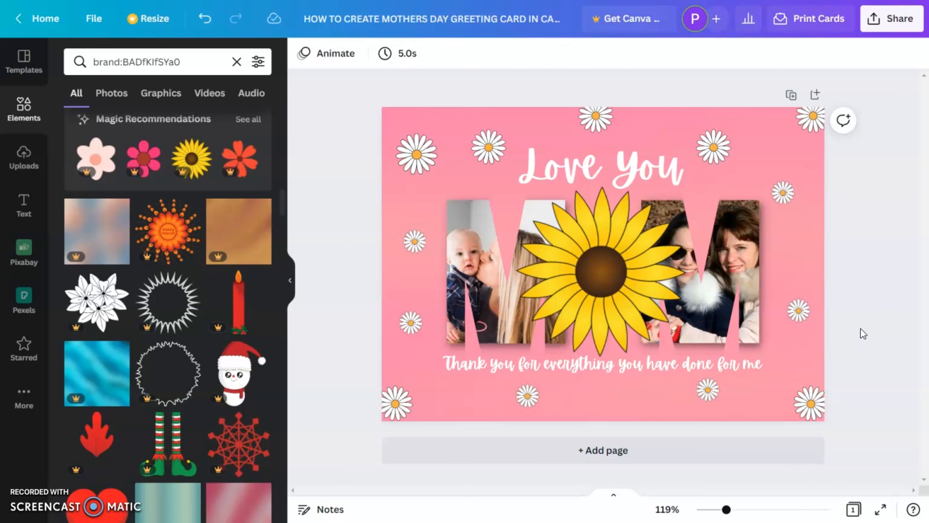
Copy the top-edge daisy to the card's lower edge, and enlarge and spread apart the two daisies below the thank-you line.
drag(595, 119, 653, 413)
click(528, 395)
mouse_move(539, 407)
mouse_down()
mouse_move(550, 419)
mouse_move(522, 400)
mouse_up()
drag(707, 389, 728, 402)
click(875, 299)
drag(526, 415, 514, 415)
click(638, 407)
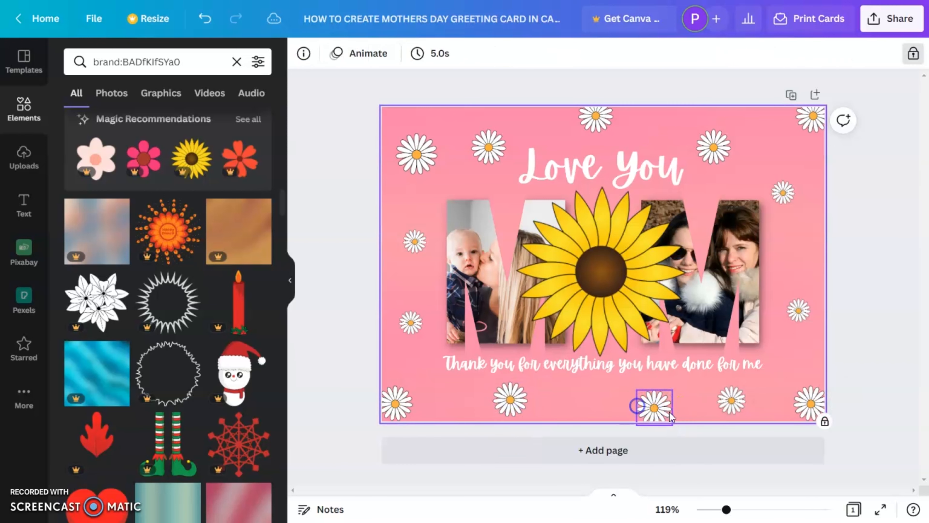
Shrink the new lower-edge daisy and move it closer to the thank-you line, then nudge the daisy to its right slightly down and left.
drag(671, 414, 633, 402)
click(686, 403)
click(637, 400)
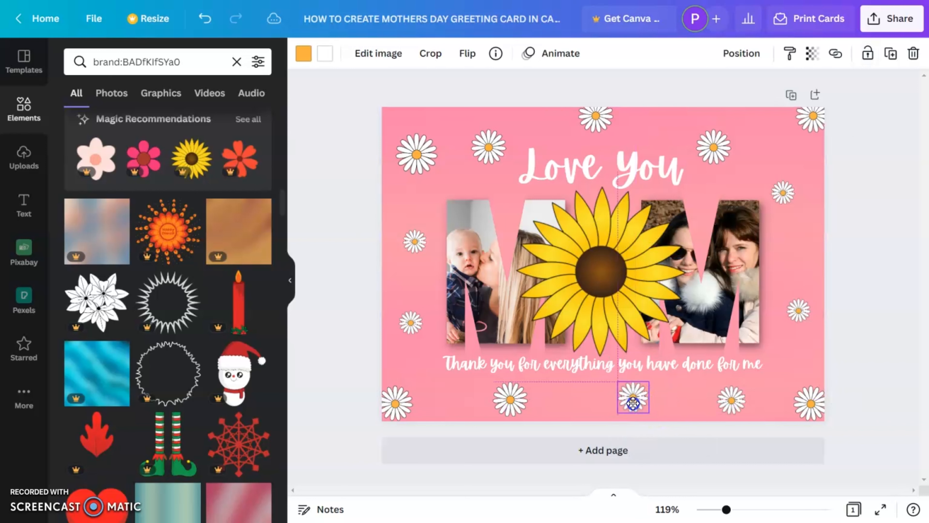
click(689, 411)
drag(735, 405, 726, 401)
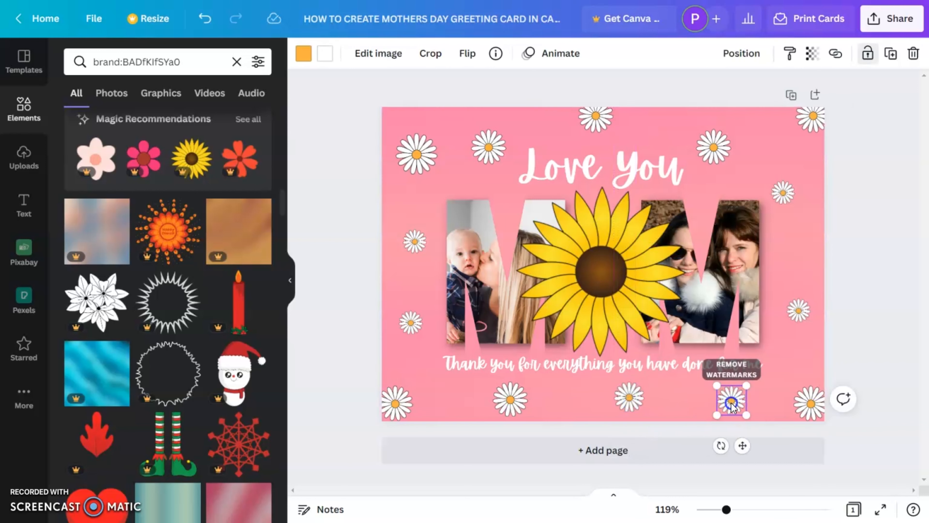
click(768, 390)
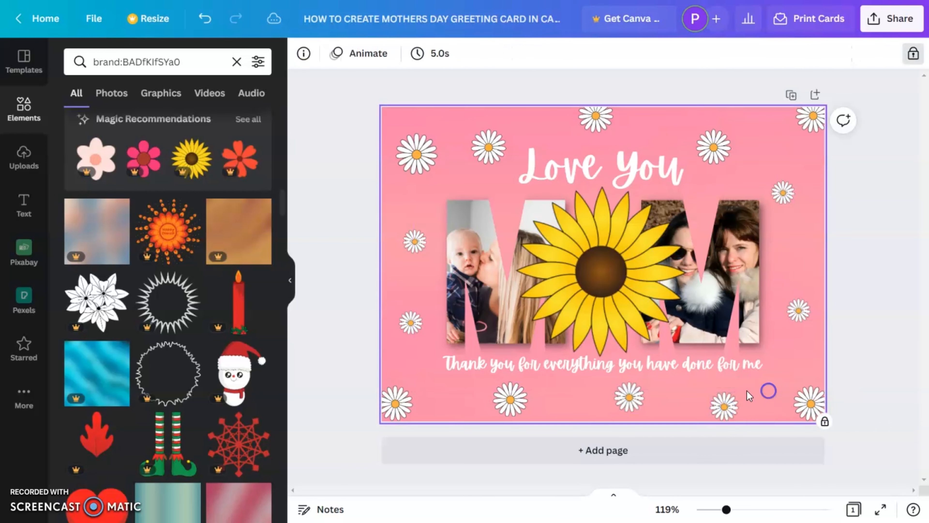
click(639, 395)
click(886, 254)
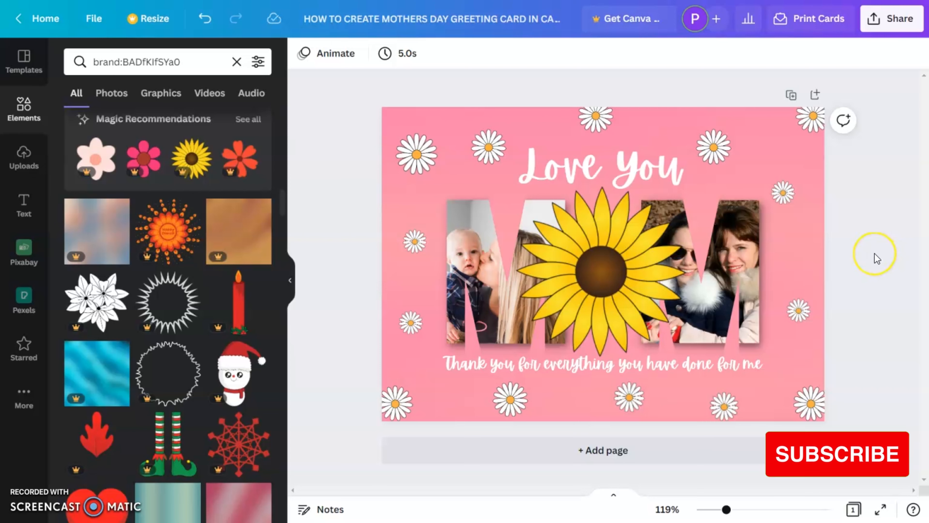
Open the card printing options with double-sided printing, so the design gets a blank second page.
click(827, 22)
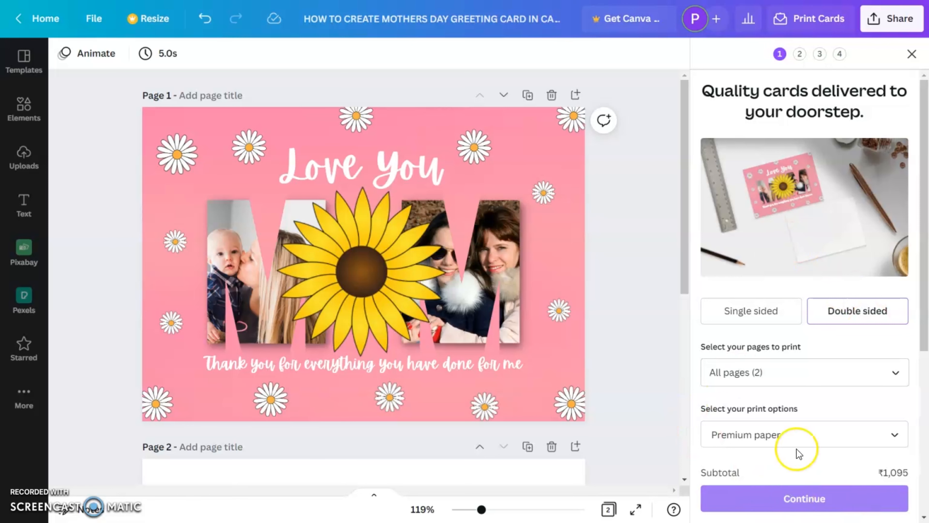
click(833, 31)
Examine the download settings and the available file types for the card.
click(896, 18)
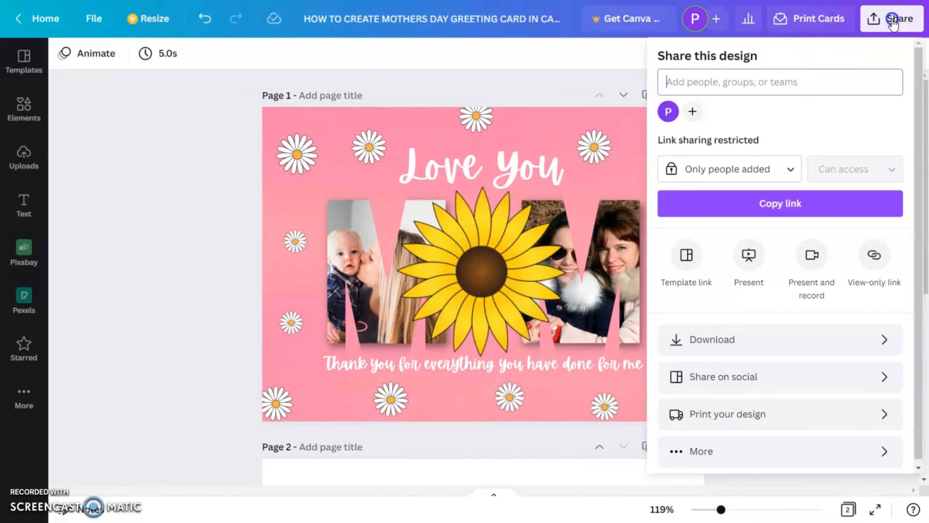
click(760, 349)
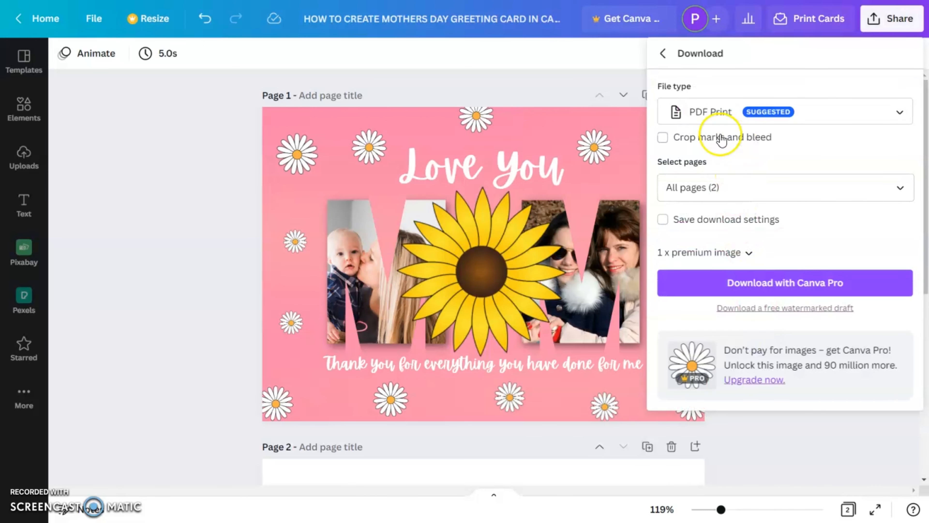
click(692, 112)
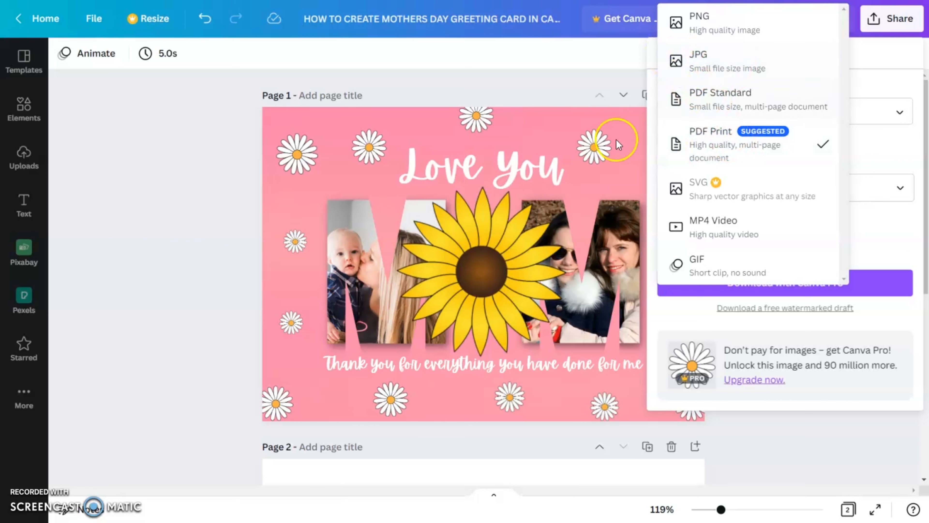
click(211, 255)
Add a heading reading "HAPPY MOTHER'S DAY" to the blank second page.
click(717, 472)
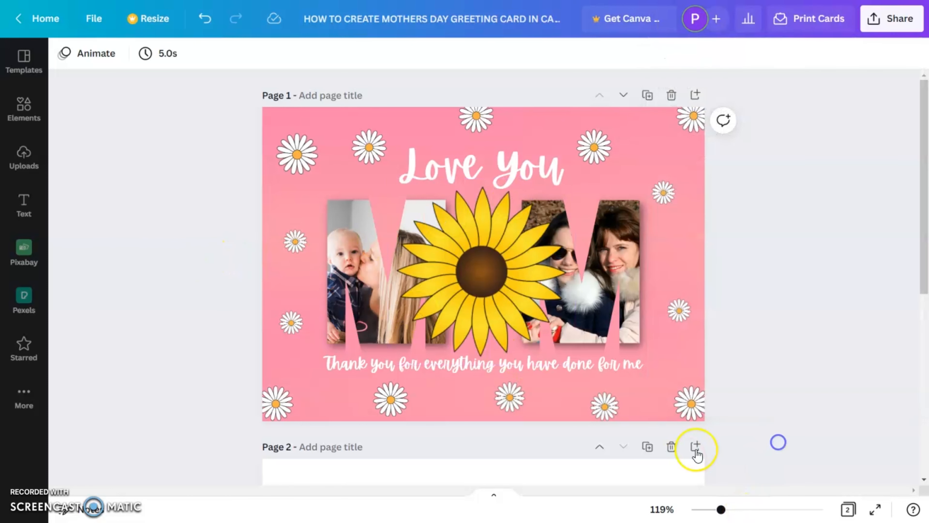
scroll(531, 446, down, 6)
click(23, 205)
click(97, 137)
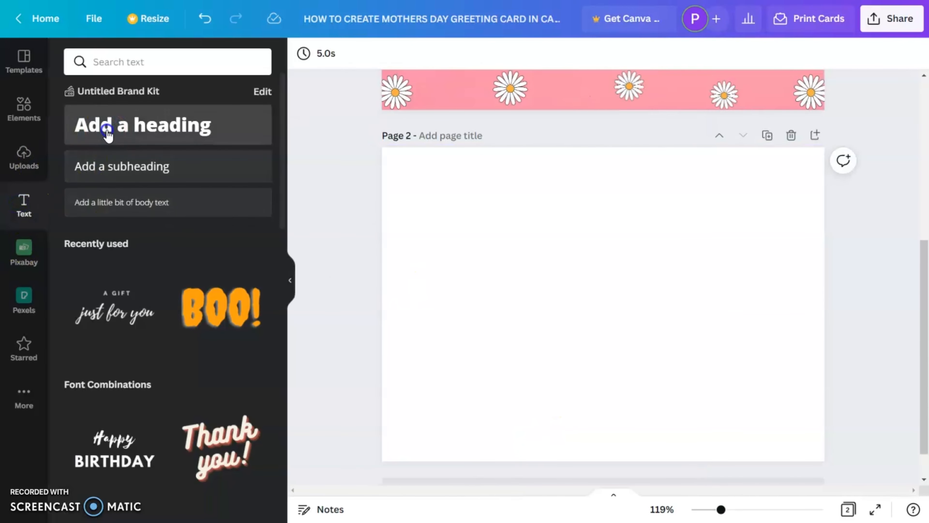
text(THAT IS IT AS SIMPLE AS THAT)
click(680, 406)
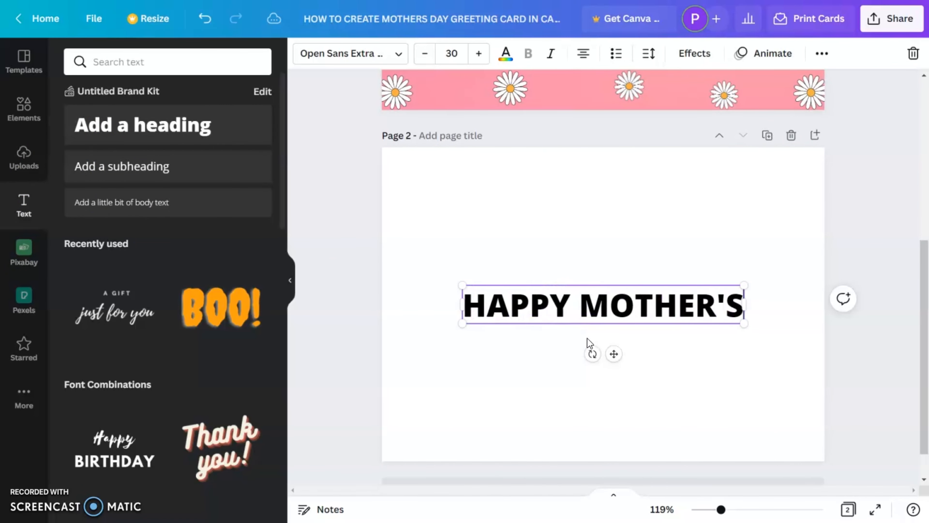
text(DAY)
click(784, 199)
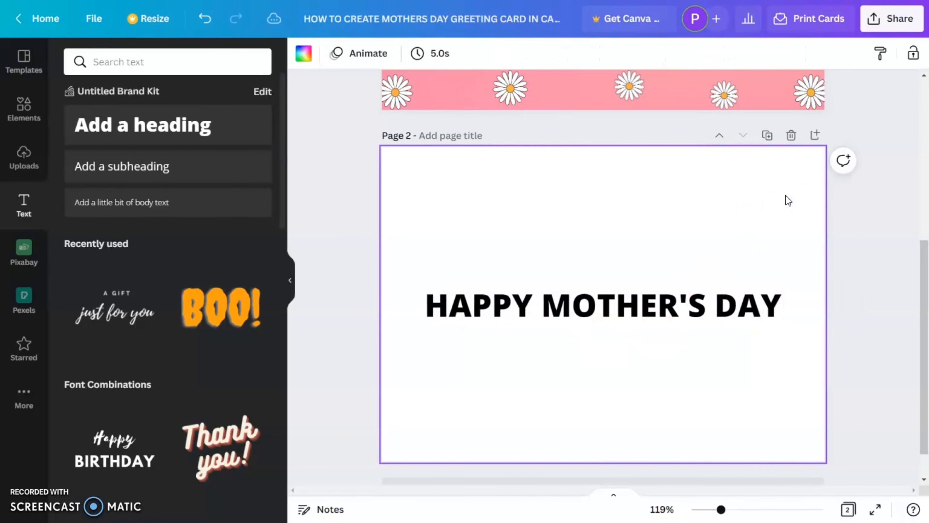